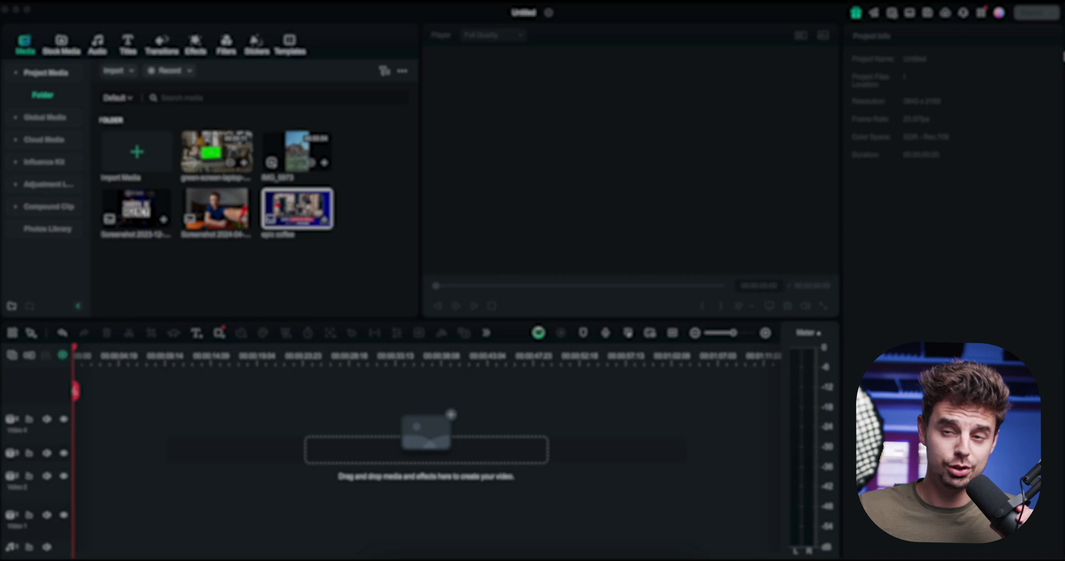
Play the green-screen laptop clip, then preview the Venice canal clip IMG_5973.
double_click(210, 158)
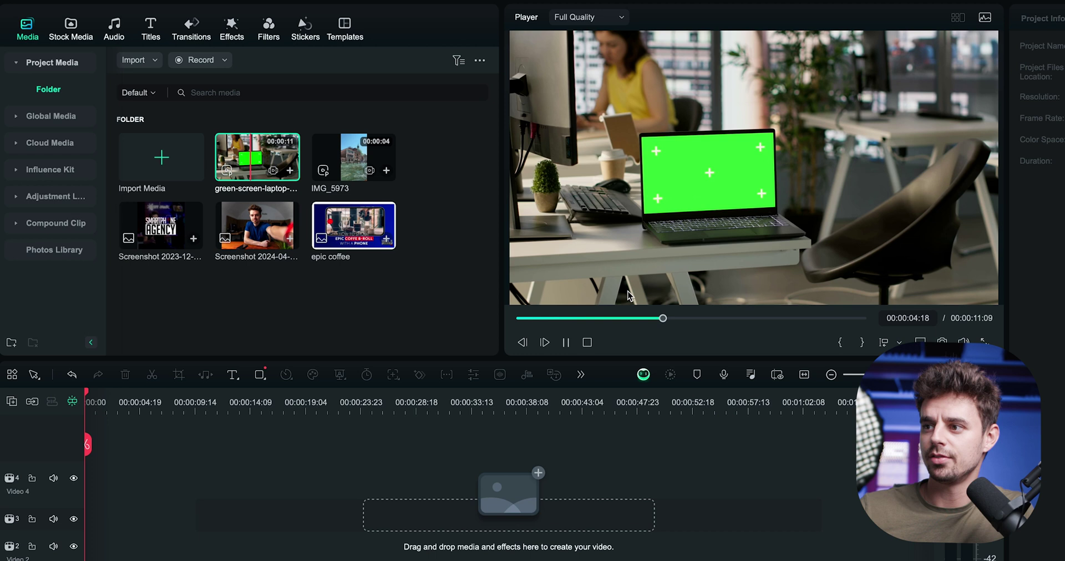
key("space")
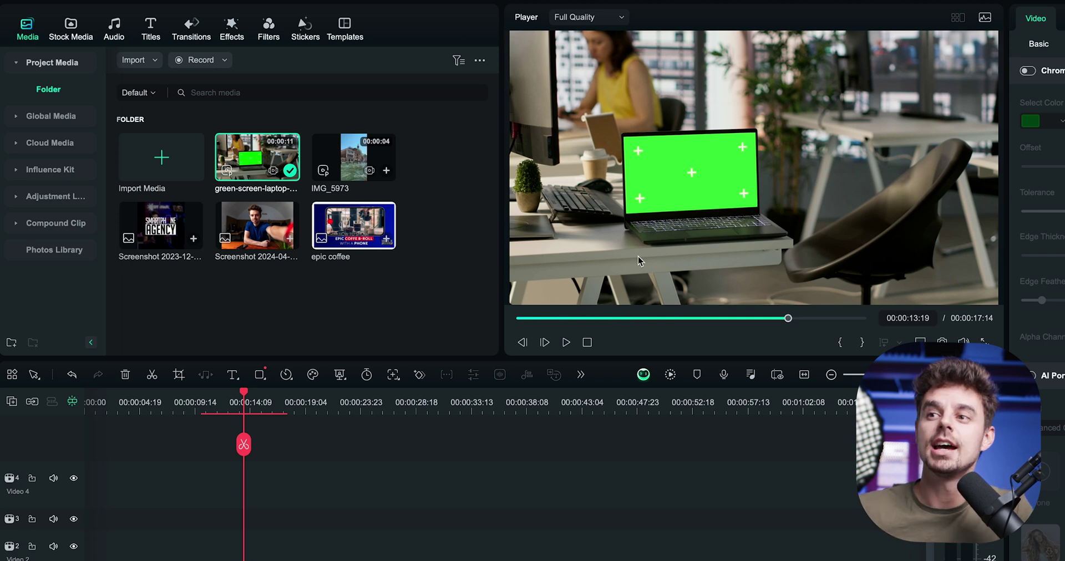
left_click(355, 161)
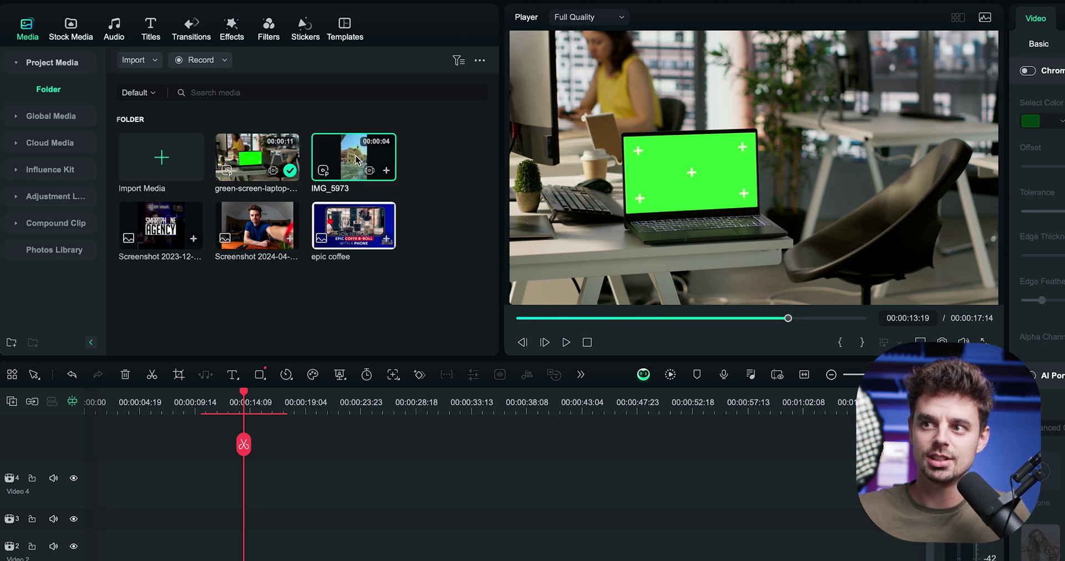
left_click(775, 163)
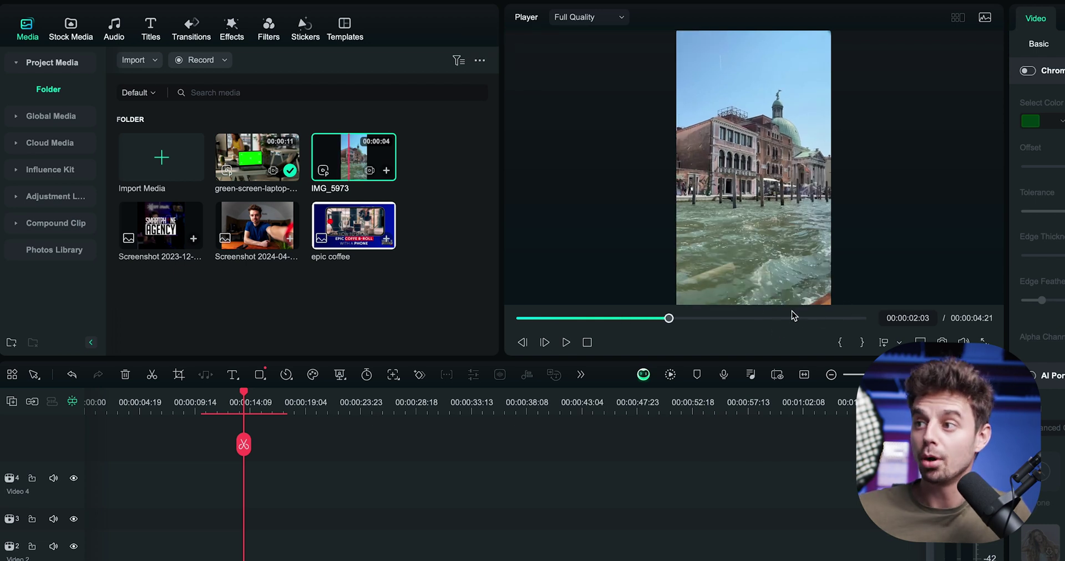
Step through the Venice clip's frames and scrub the timeline back to about 12 seconds.
left_click_drag(764, 319, 625, 300)
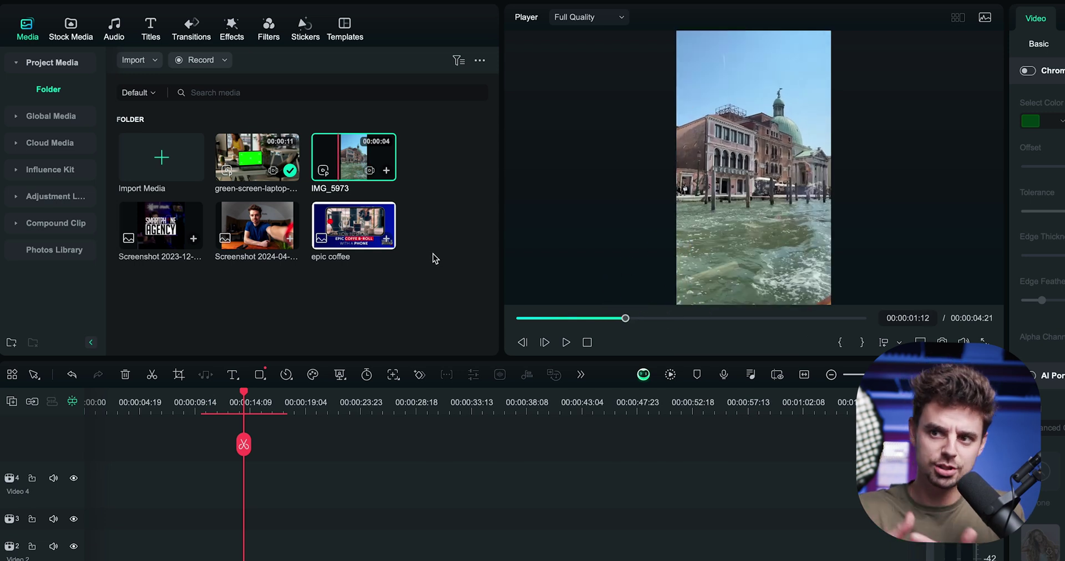
left_click_drag(232, 398, 261, 405)
scroll(243, 407, "up", 2)
left_click(222, 403)
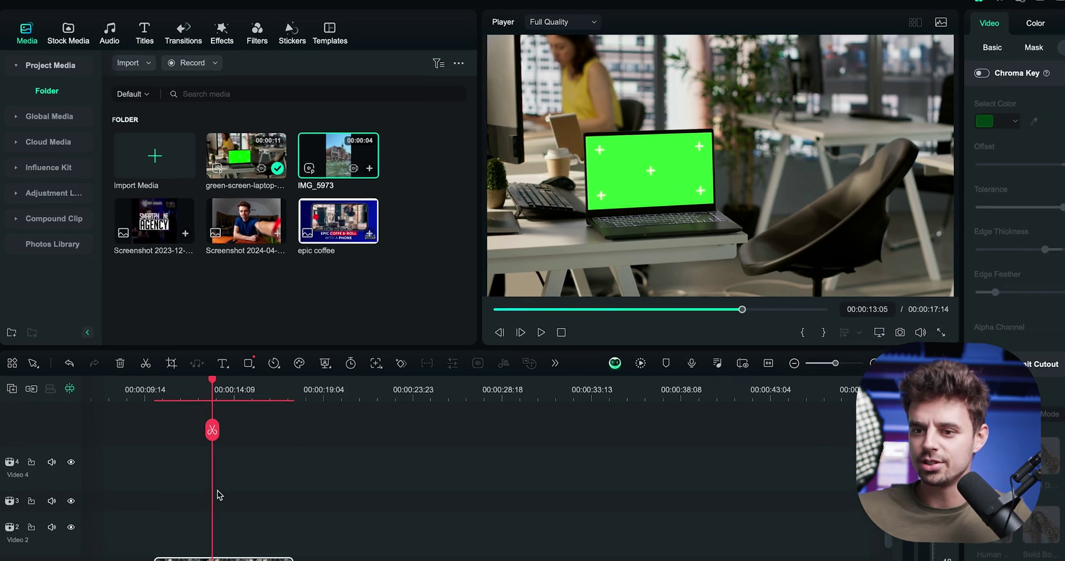
left_click(220, 495)
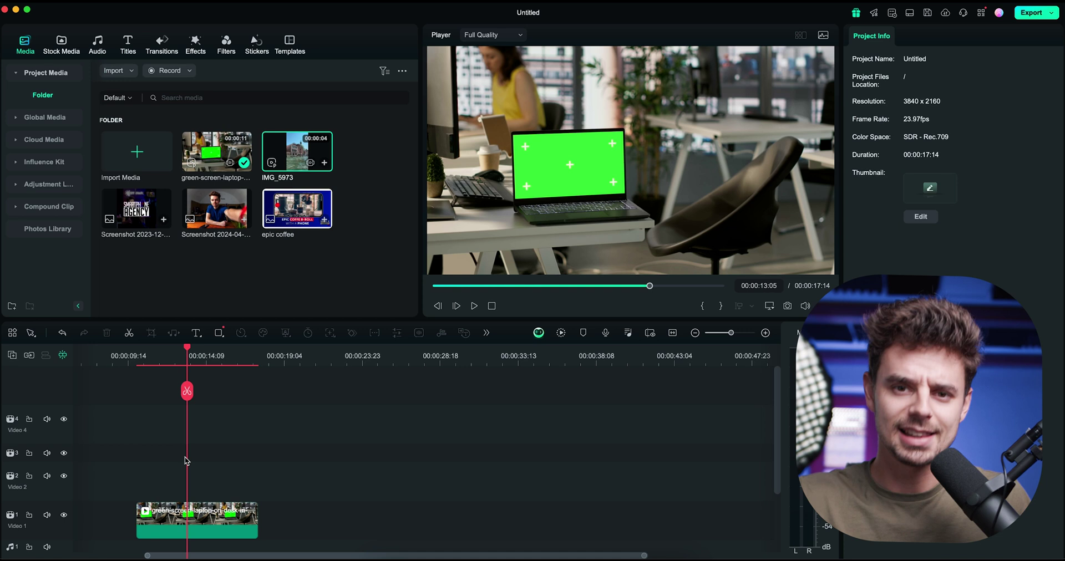
left_click(171, 519)
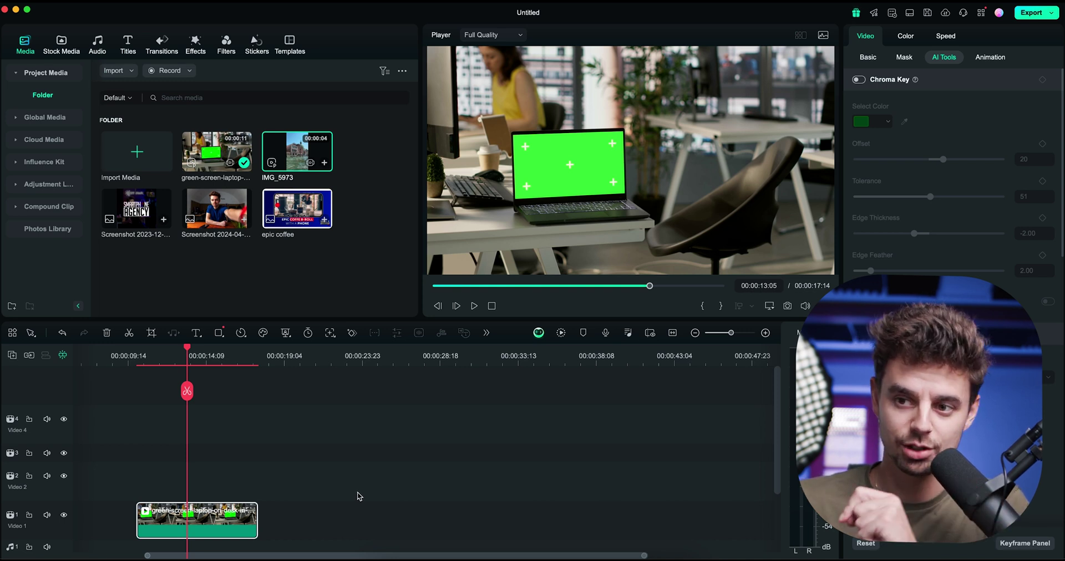
left_click(394, 490)
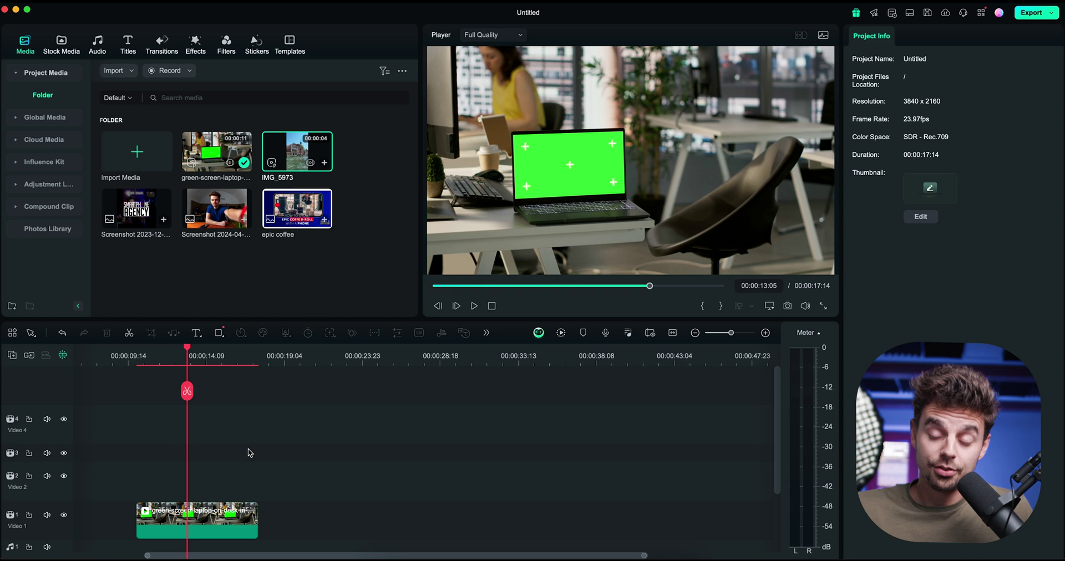
Switch on Planar Tracking in the laptop clip's Video > AI Tools settings.
left_click(215, 521)
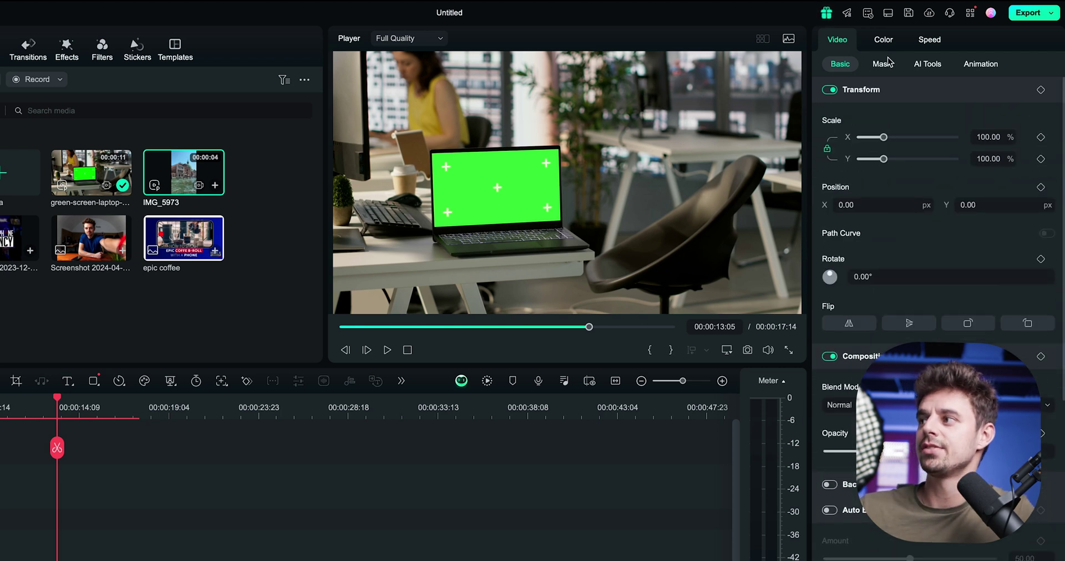
left_click(925, 65)
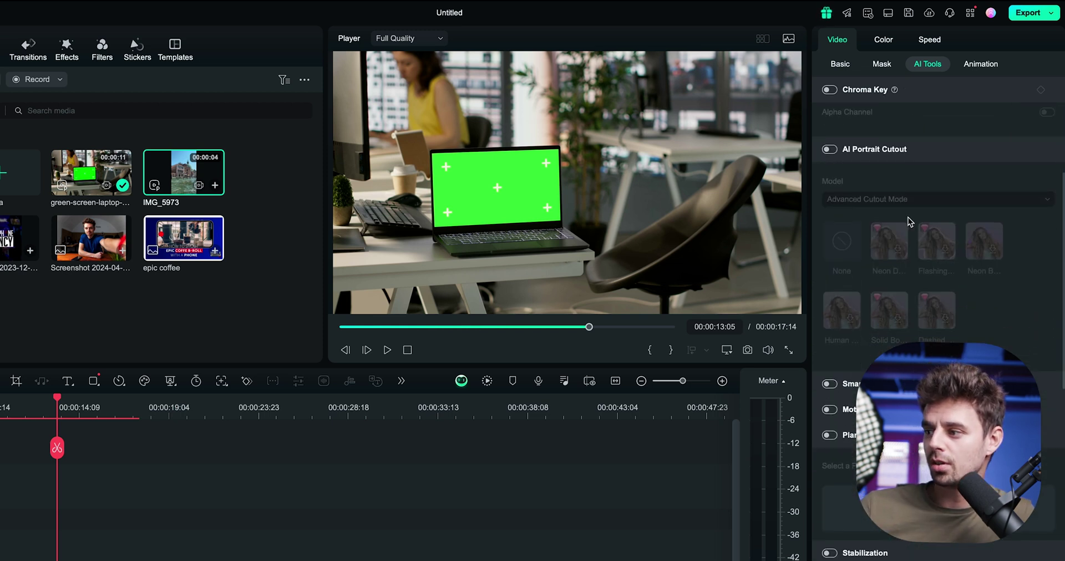
scroll(908, 217, "down", 2)
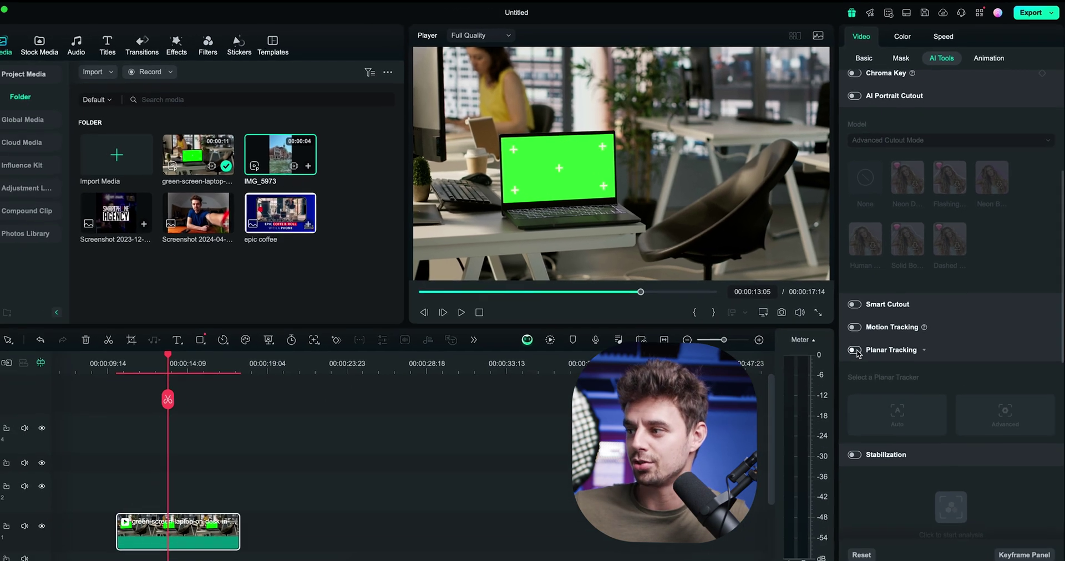
left_click(830, 393)
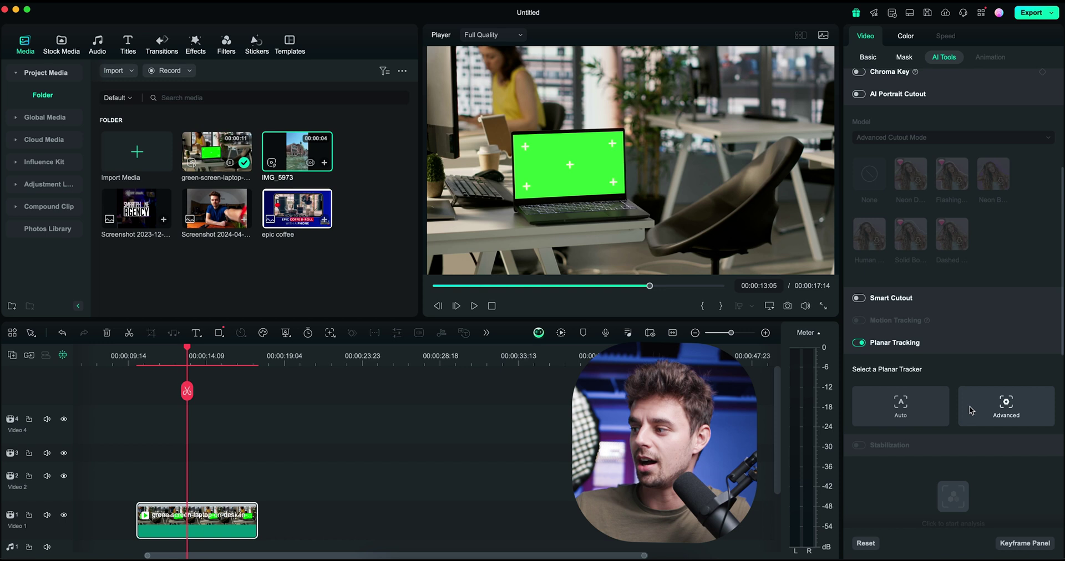
Choose the Advanced tracker and pin its four corners to the laptop's green screen corners.
left_click(1006, 405)
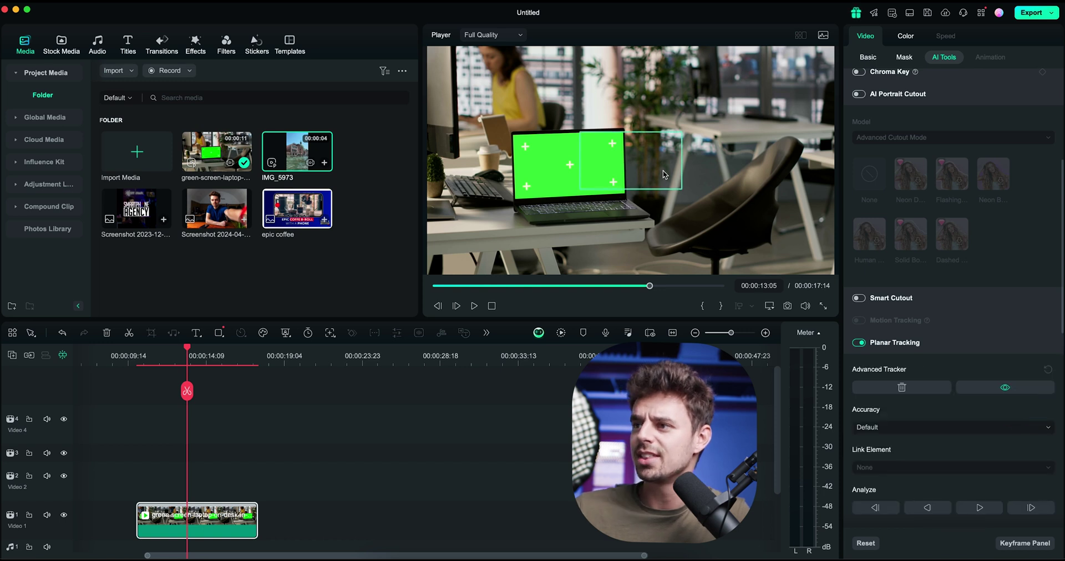
left_click_drag(664, 170, 595, 169)
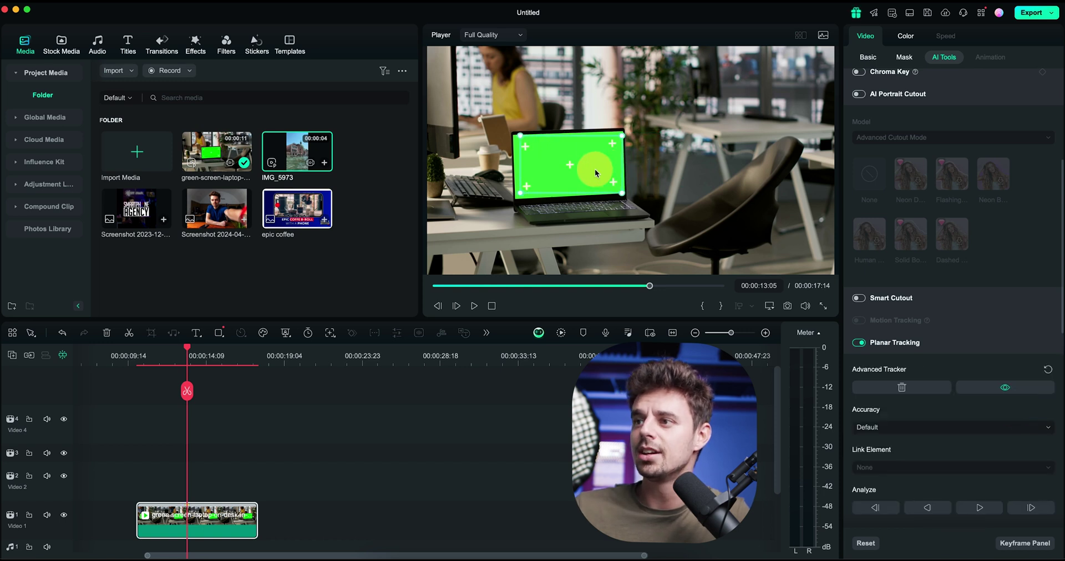
left_click_drag(518, 137, 512, 134)
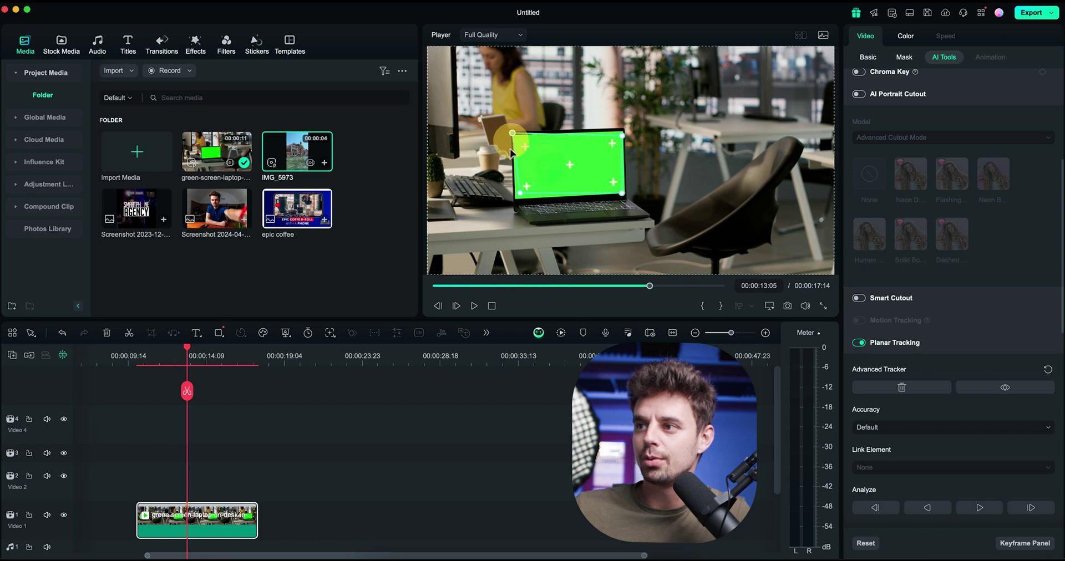
left_click_drag(519, 193, 516, 201)
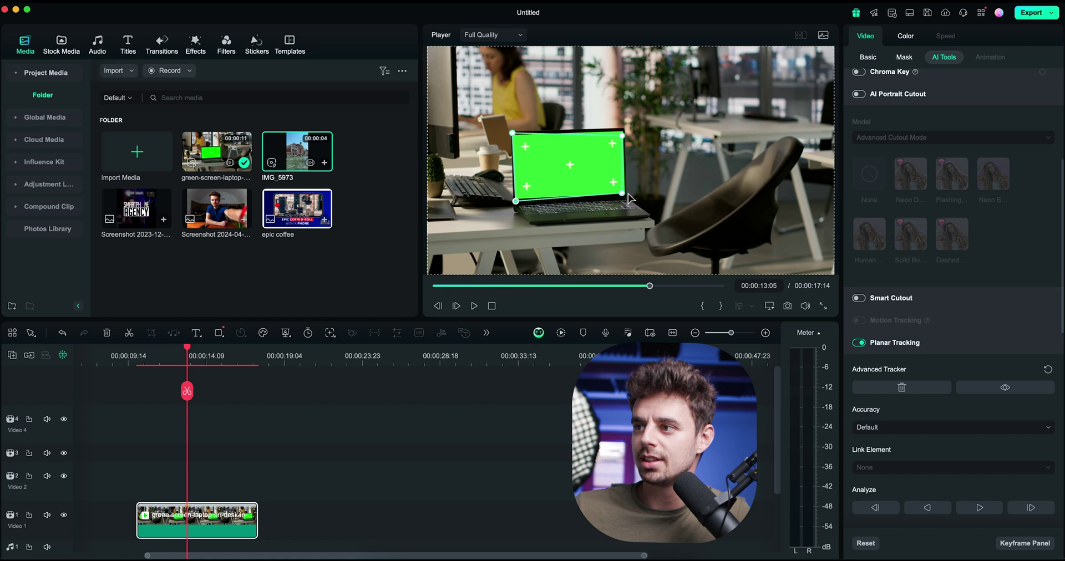
left_click_drag(624, 197, 626, 199)
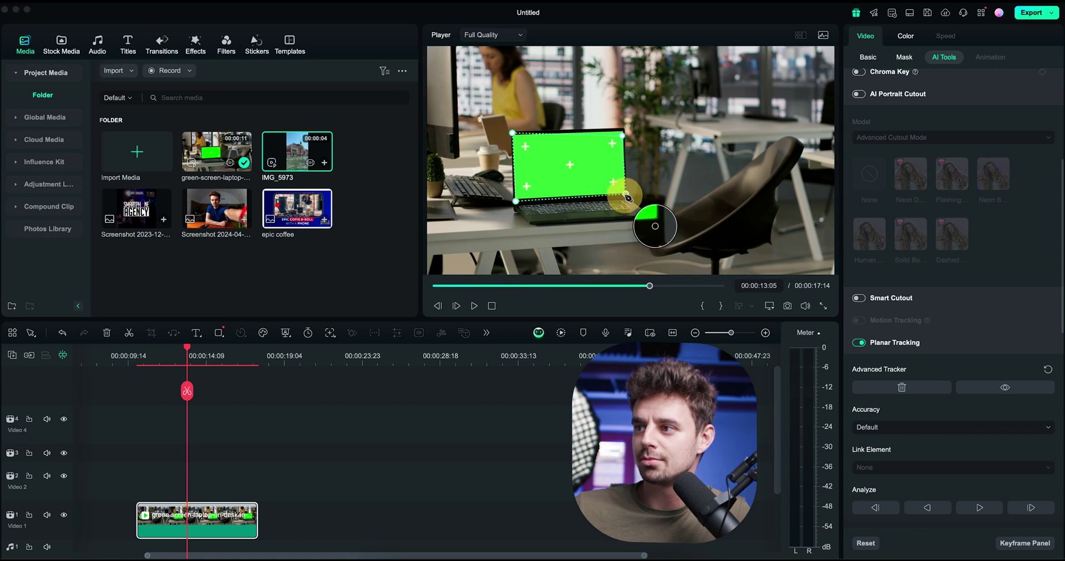
left_click_drag(628, 196, 626, 193)
left_click_drag(623, 135, 623, 131)
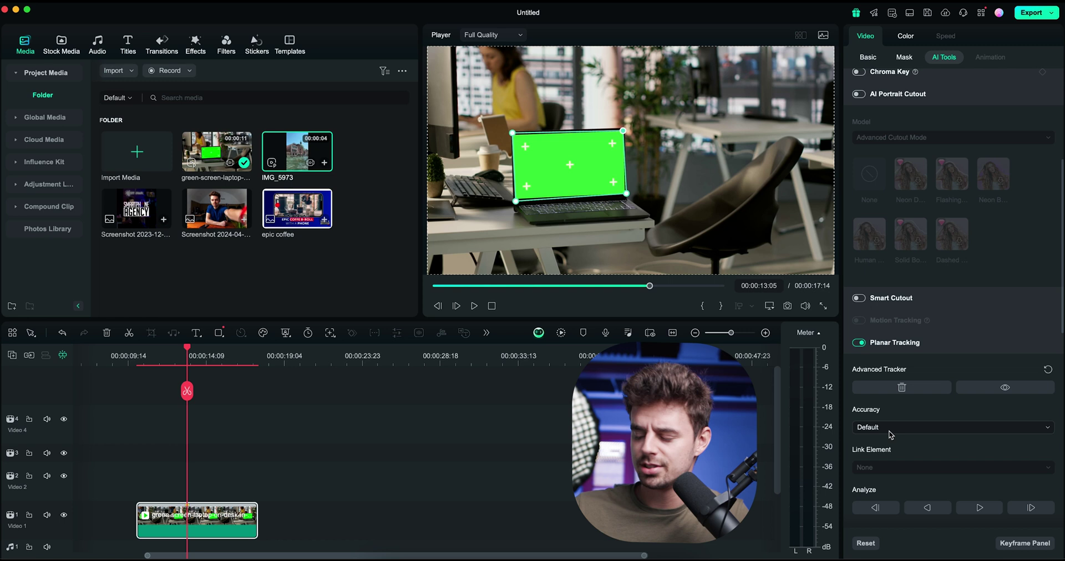
Keep Default accuracy, track the laptop screen forward to the clip's end, and review the tracked range.
left_click(921, 429)
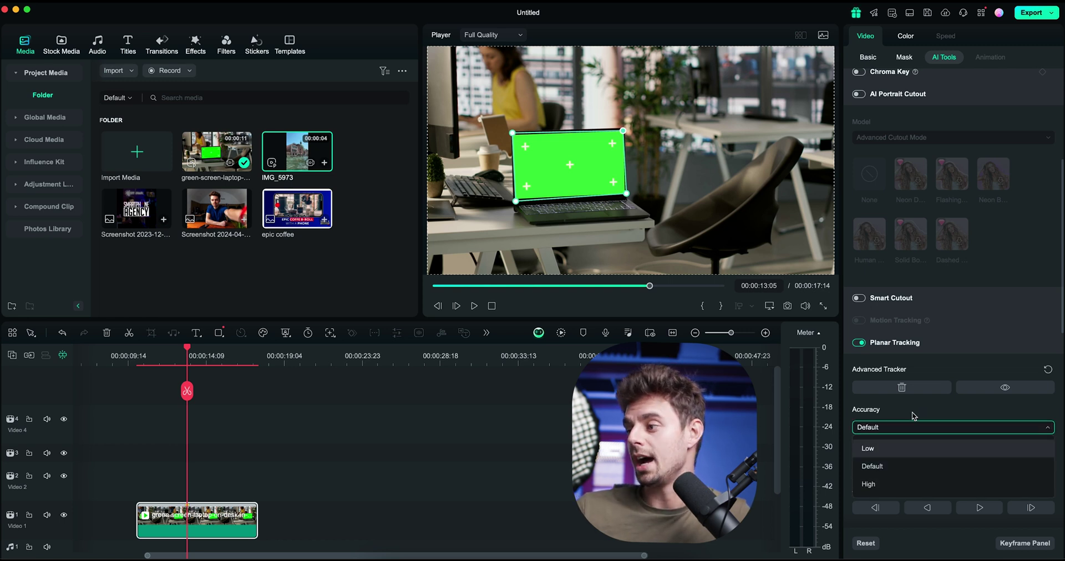
left_click(915, 425)
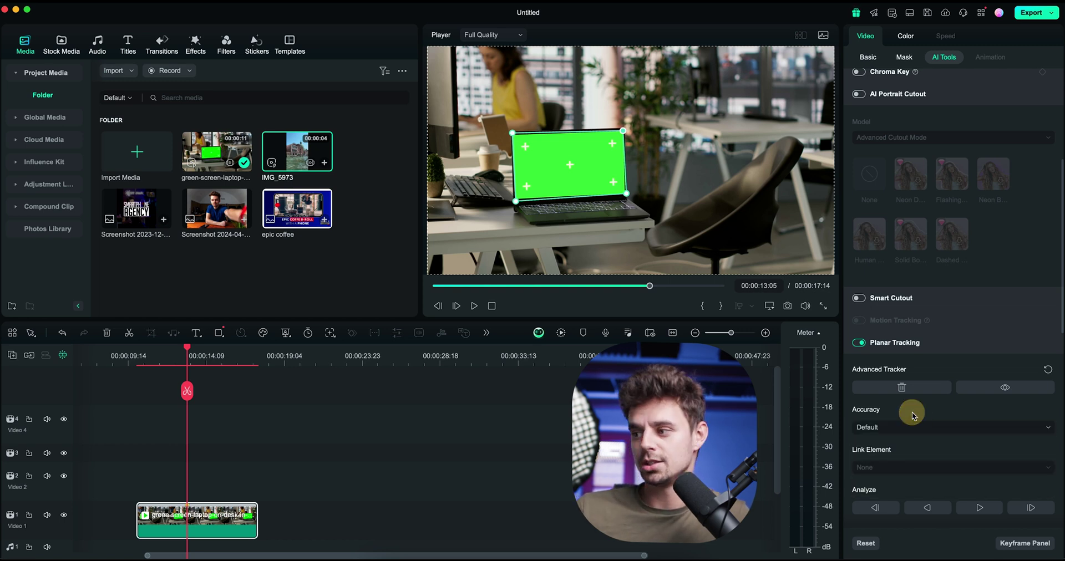
left_click(980, 508)
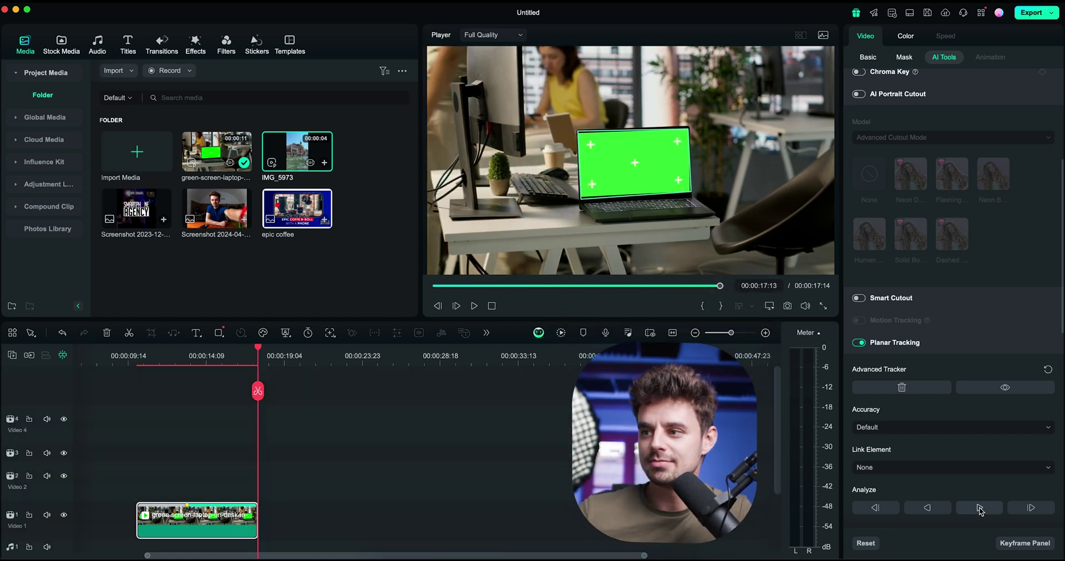
left_click(238, 345)
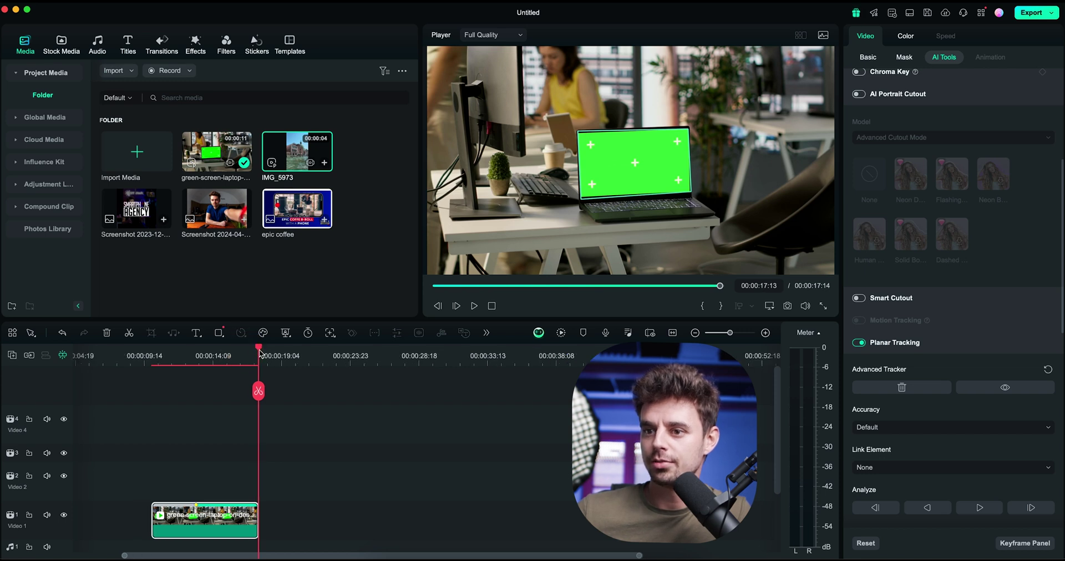
left_click(244, 352)
left_click_drag(240, 353, 201, 352)
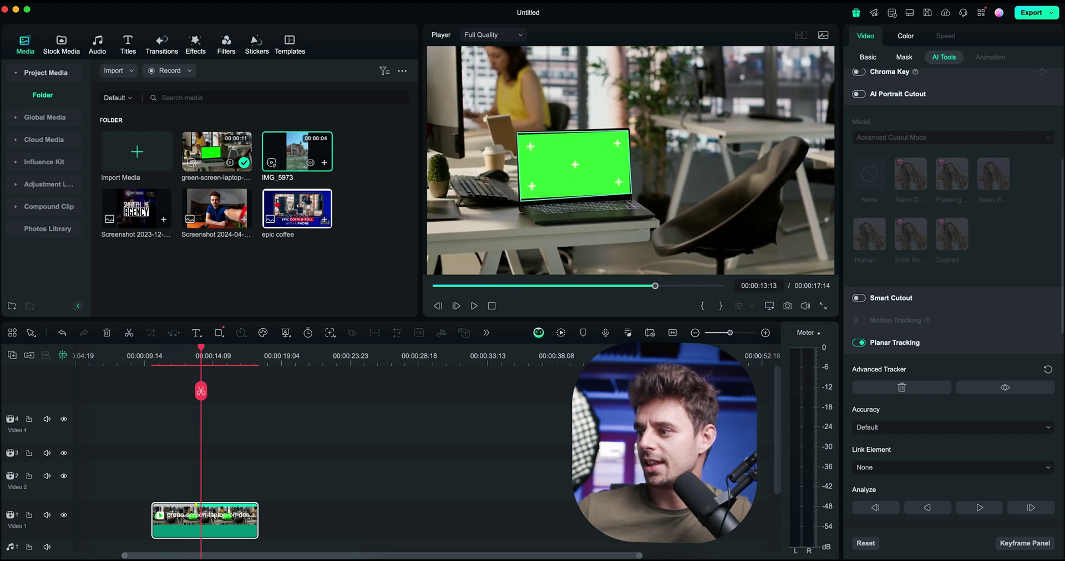
Link 'epic coffee.jpg' from the computer as the planar tracker's element.
left_click(870, 468)
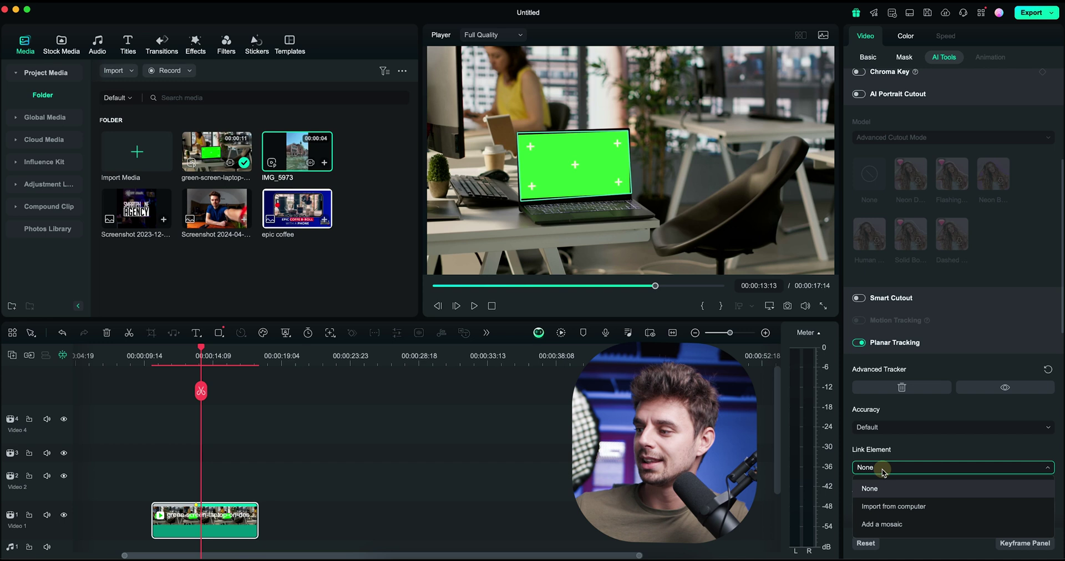
left_click(892, 506)
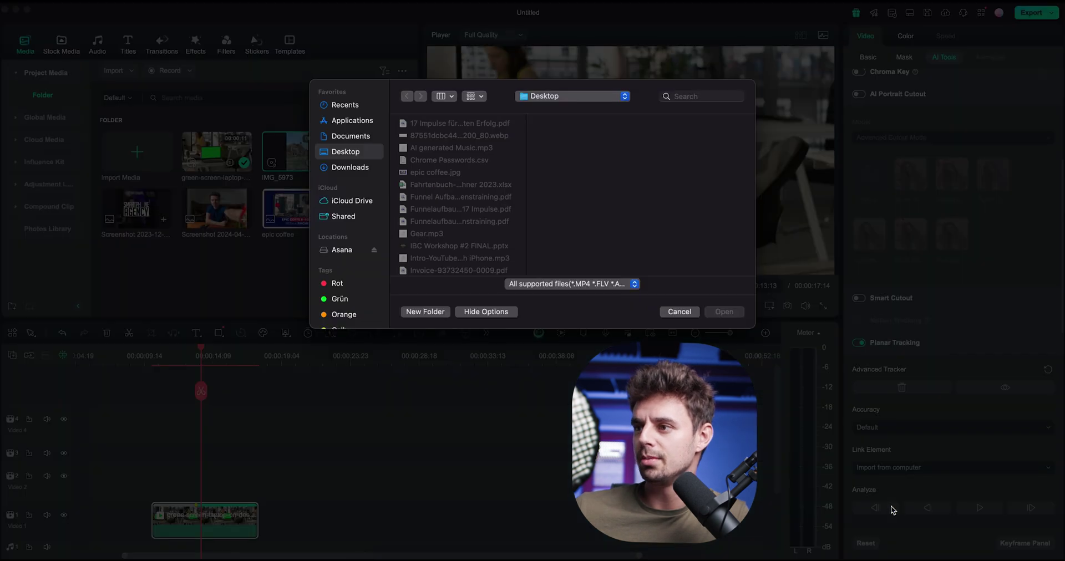
left_click(443, 172)
key("space")
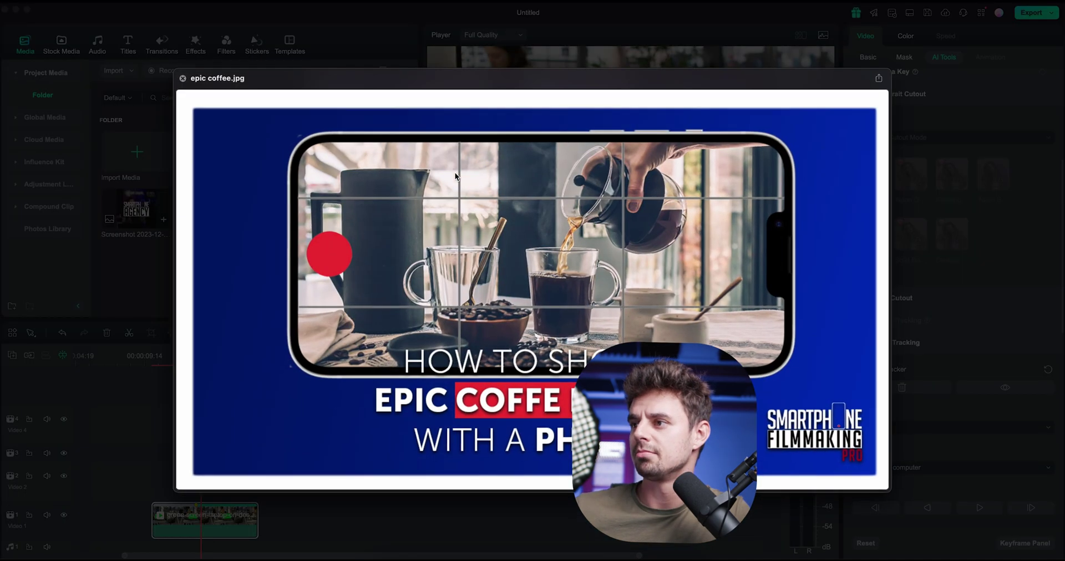
key("space")
left_click(717, 313)
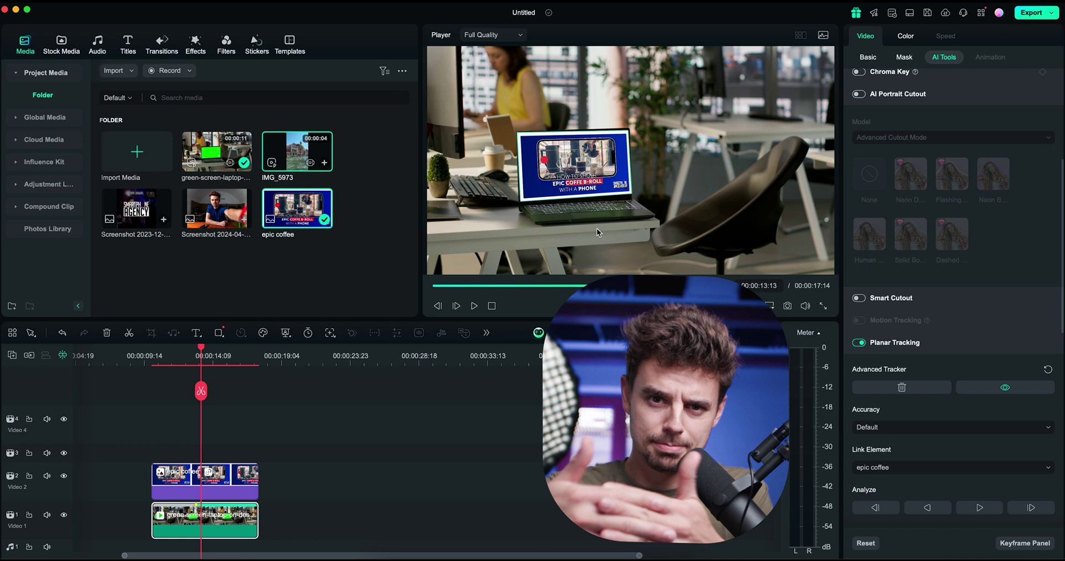
Play the tracked shot from about 00:00:14:09, then select the epic coffee clip on Video 2.
key("space")
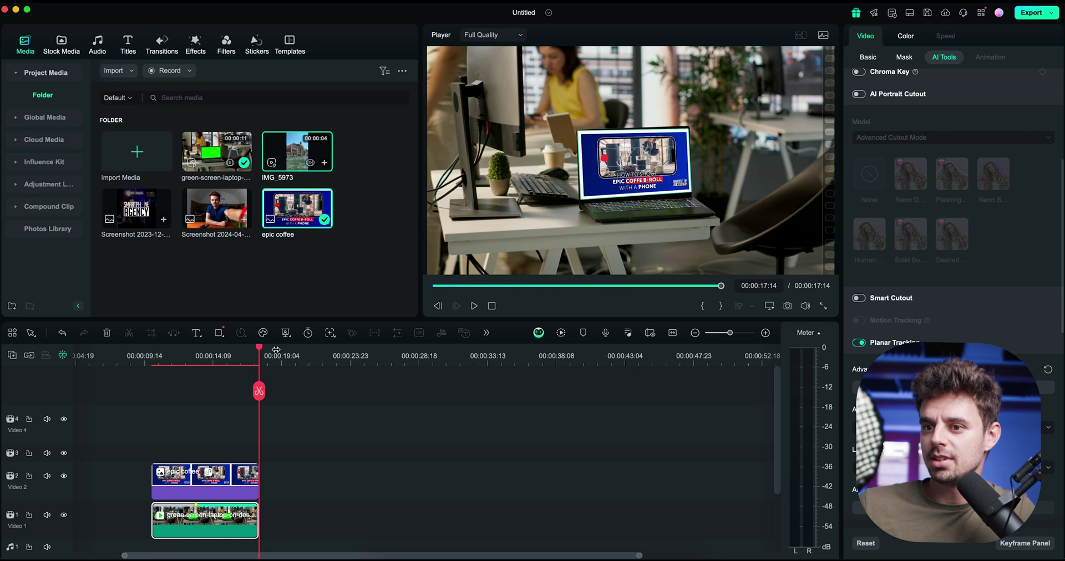
left_click(206, 358)
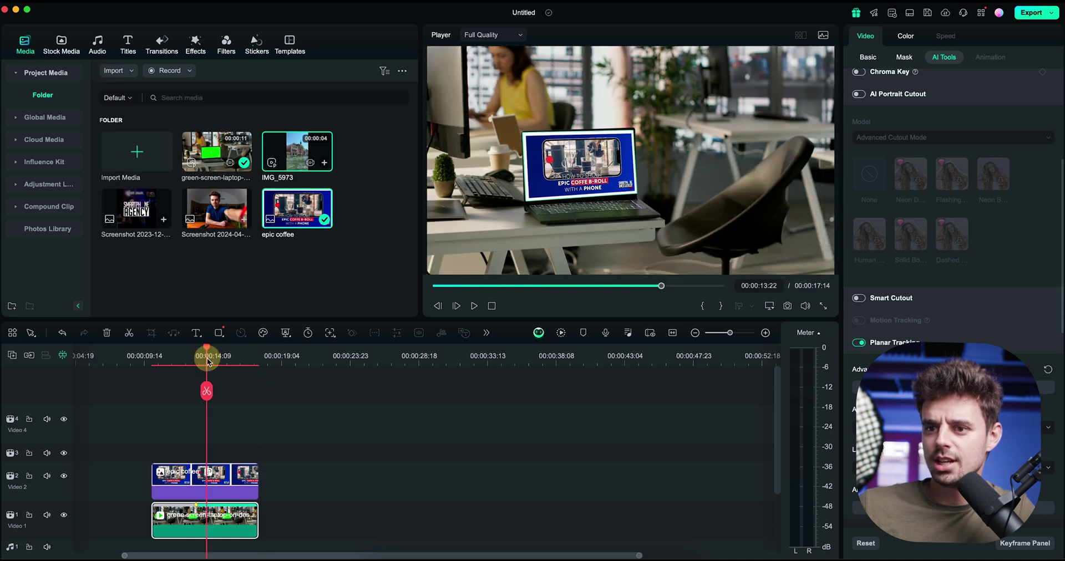
key("space")
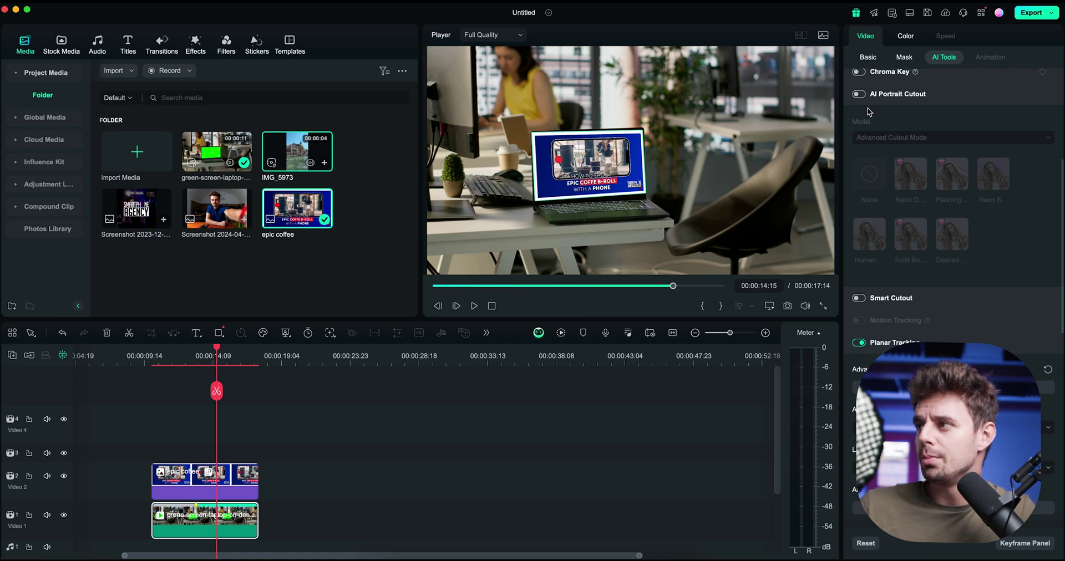
left_click(225, 477)
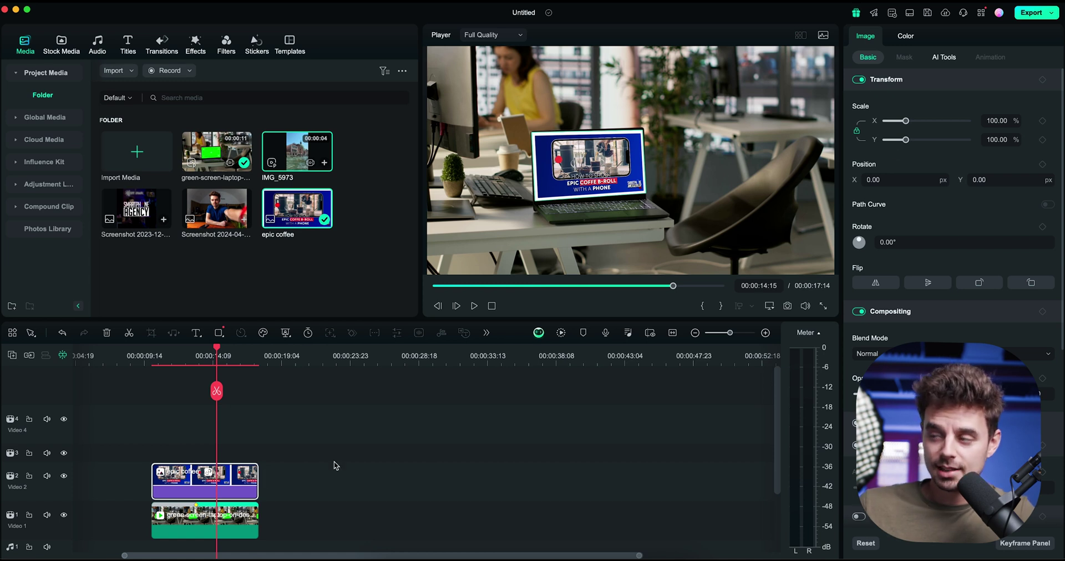
Scale the epic coffee image up to 103.40%, then reselect the green-screen clip on Video 1.
left_click_drag(915, 126, 910, 126)
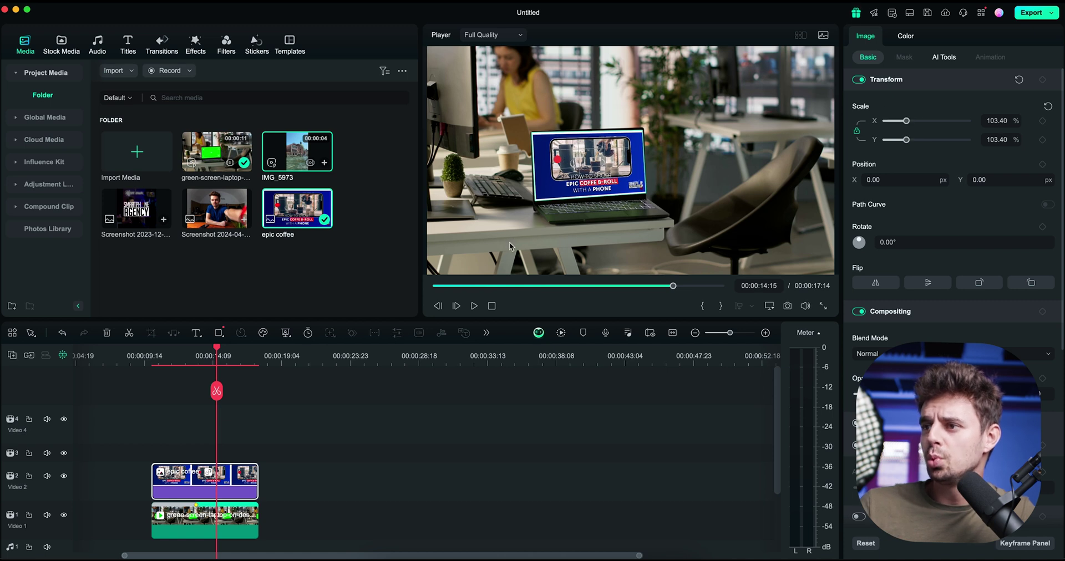
left_click(214, 516)
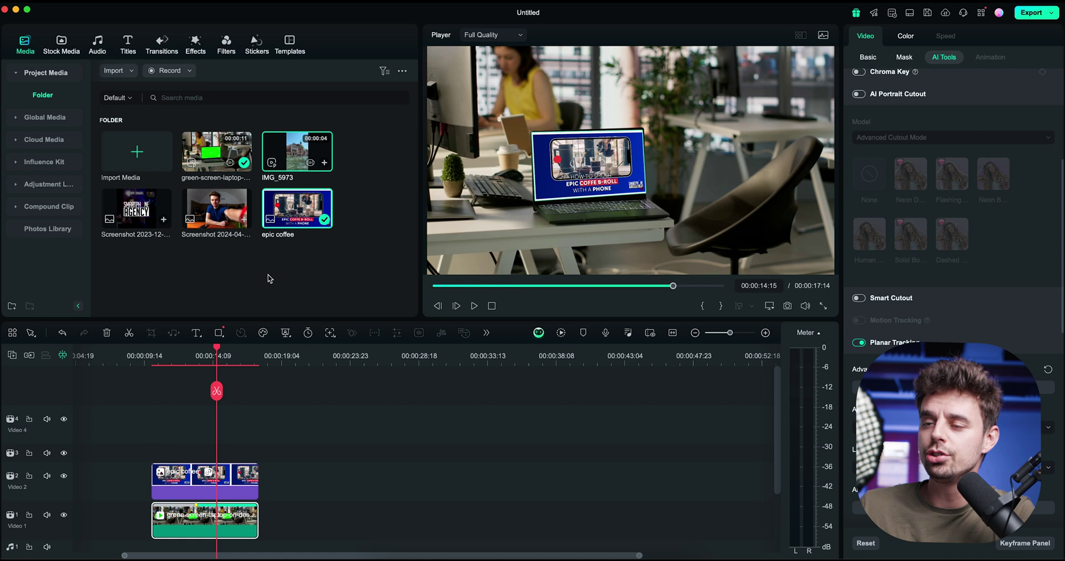
left_click(203, 356)
key("space")
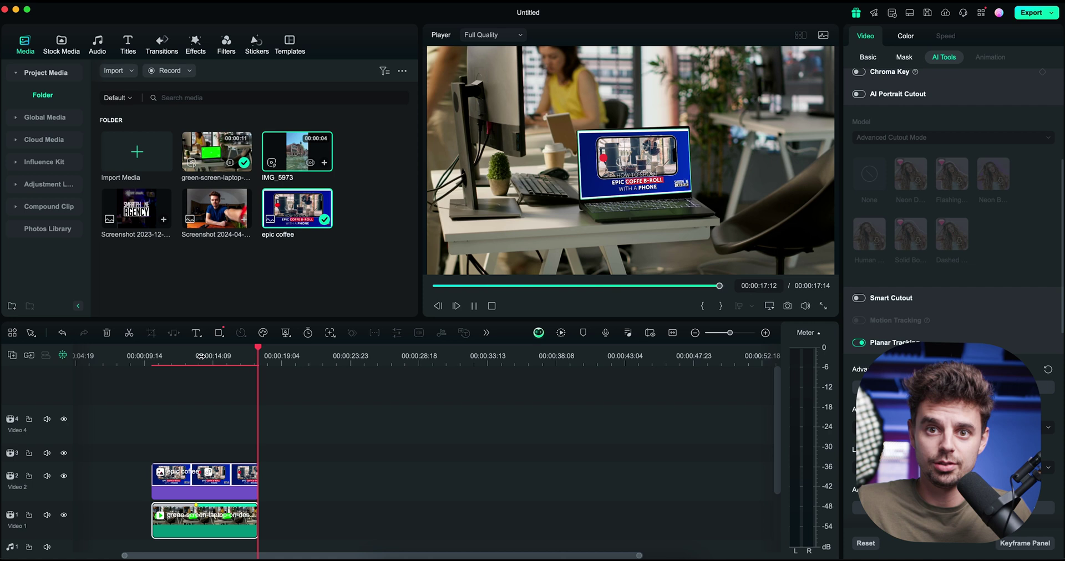
left_click(194, 357)
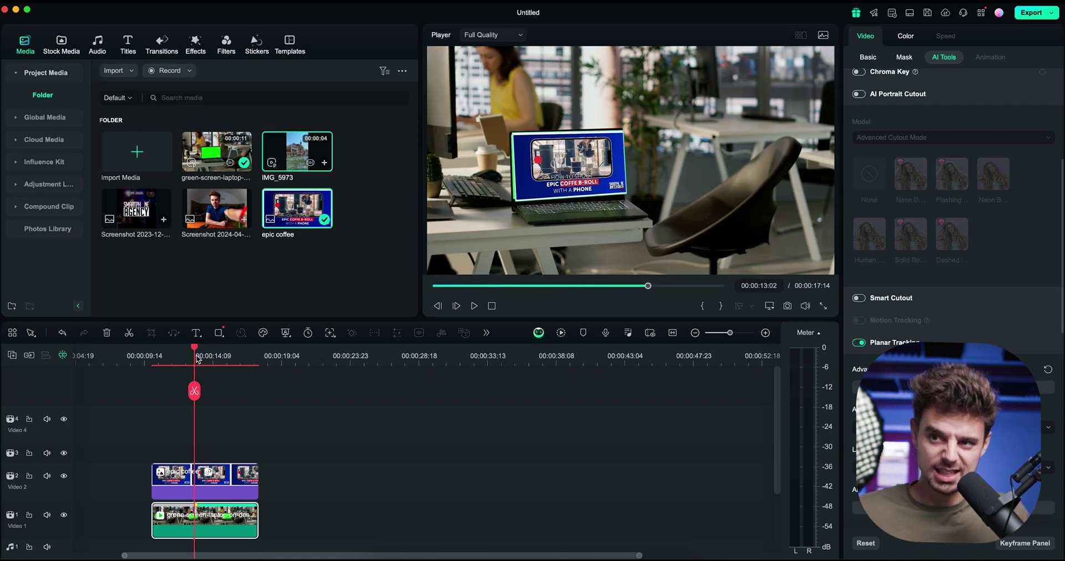
key("space")
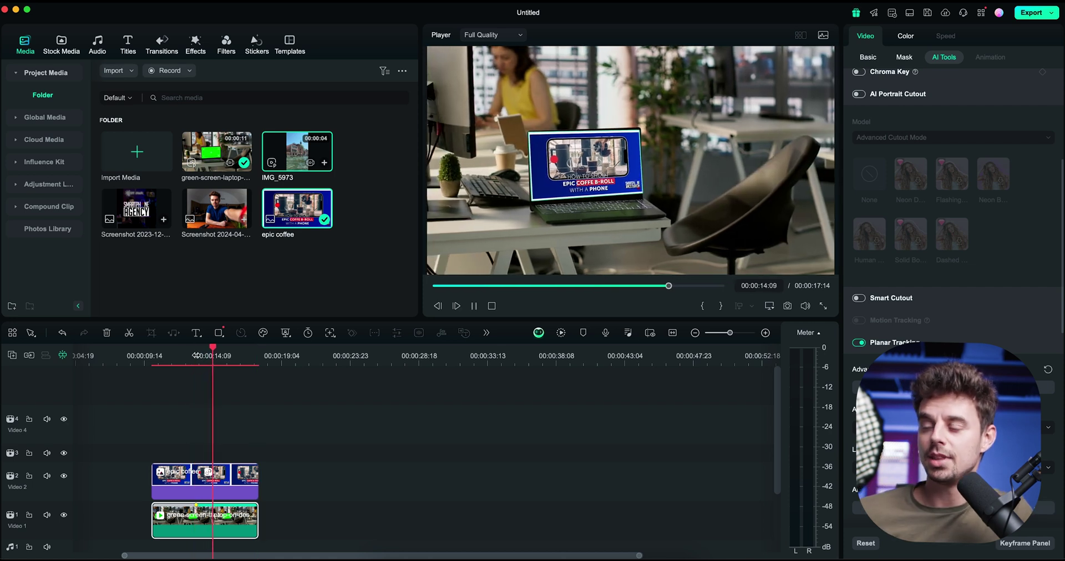
key("space")
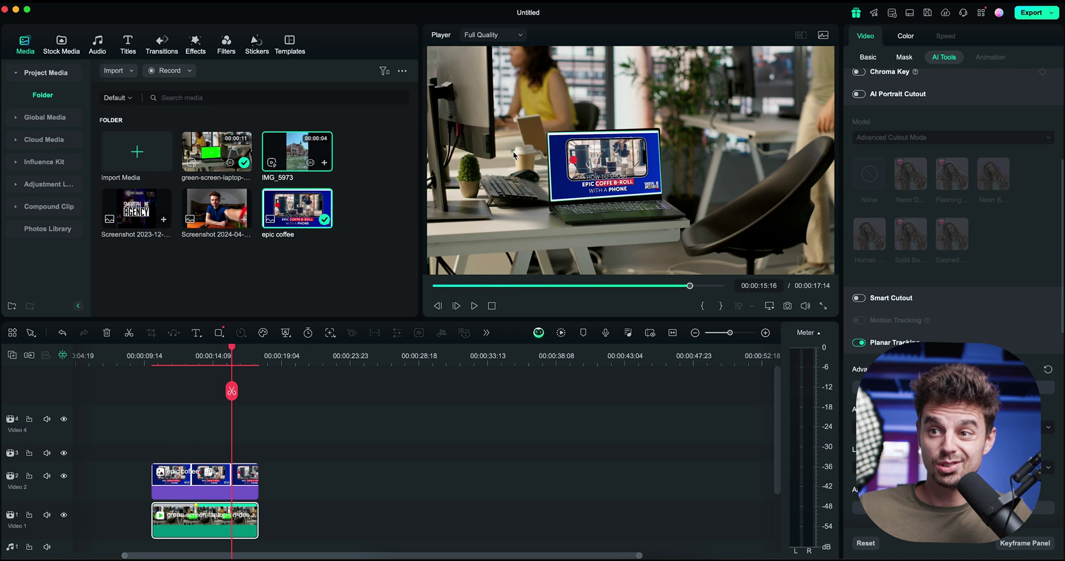
Replace both clips with IMG_5973 and match the project to its 2160×3840 24fps format.
left_click_drag(299, 433, 200, 526)
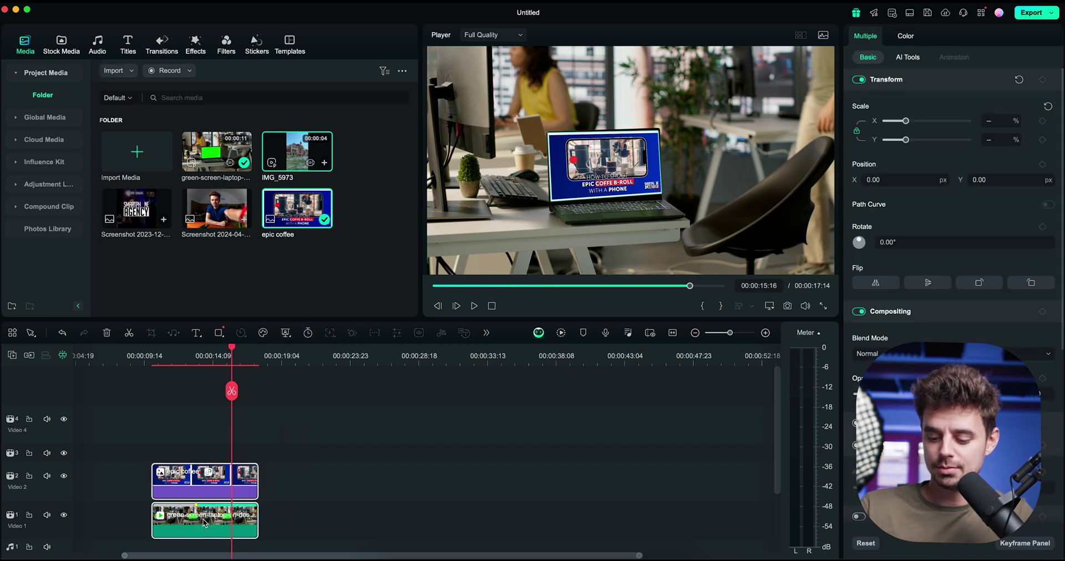
key("Delete")
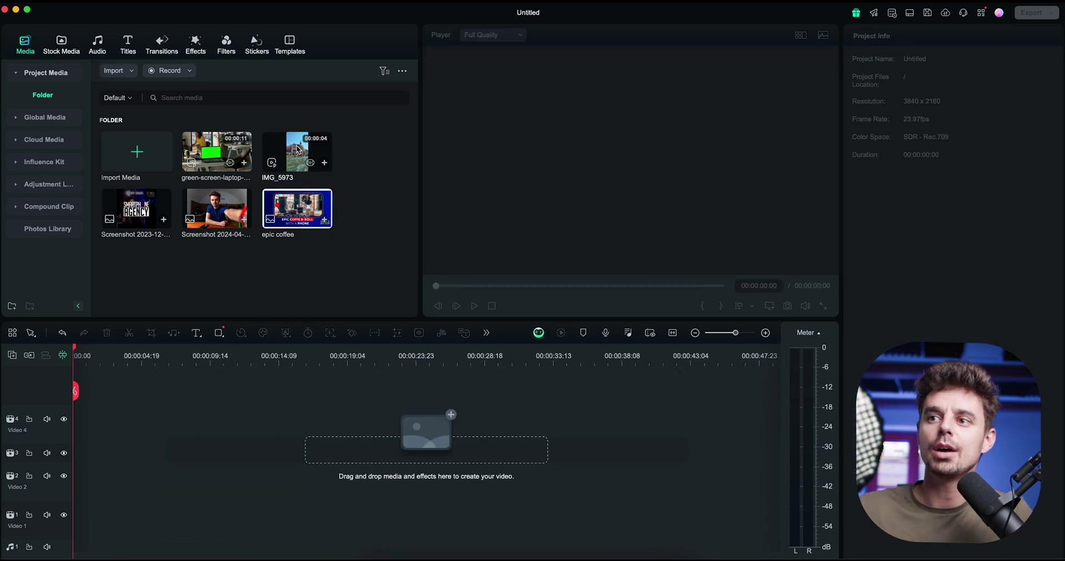
left_click_drag(297, 148, 141, 456)
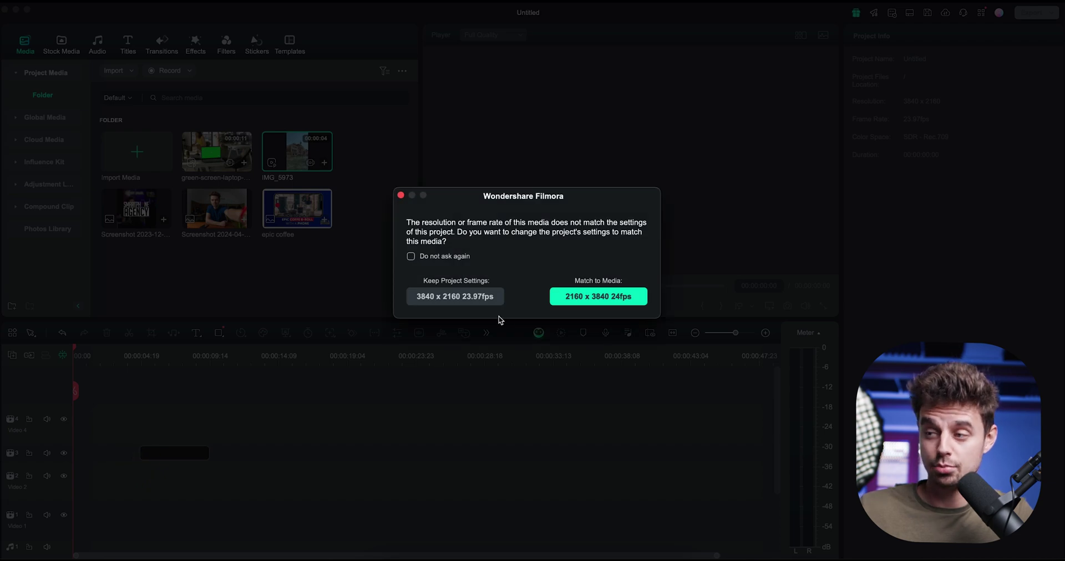
left_click(610, 299)
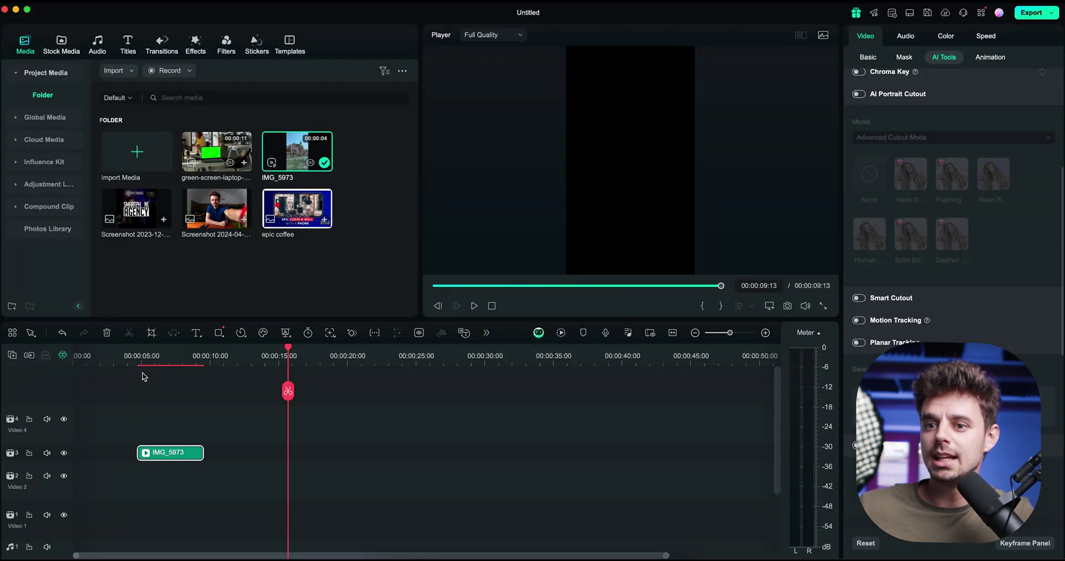
Play and scrub the Venice clip to find the cut point, from around 00:00:04:22.
left_click_drag(144, 360, 138, 359)
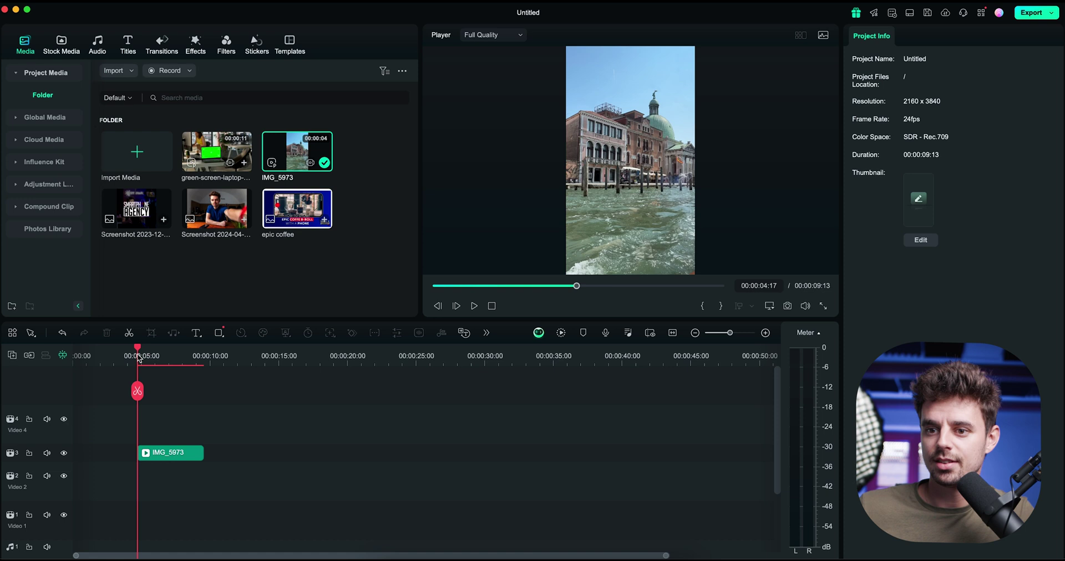
key("space")
key("XF86AudioRaiseVolume")
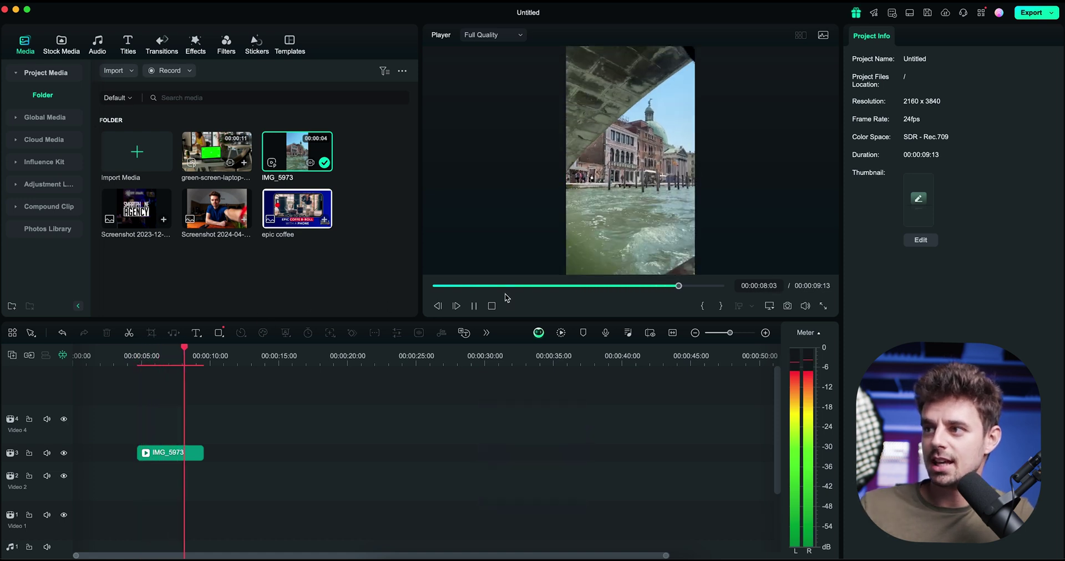
left_click_drag(202, 361, 142, 363)
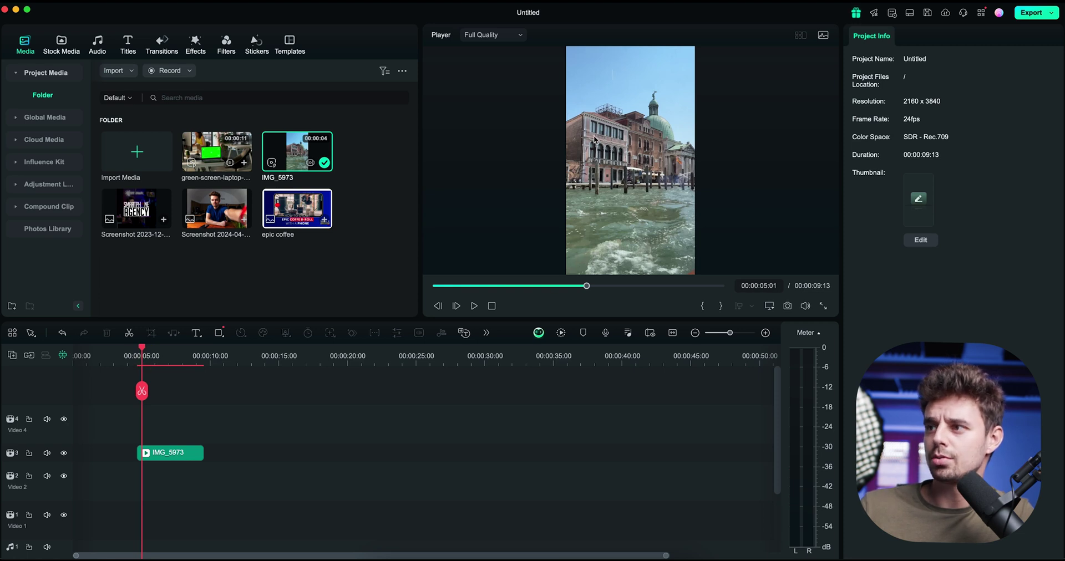
left_click(155, 359)
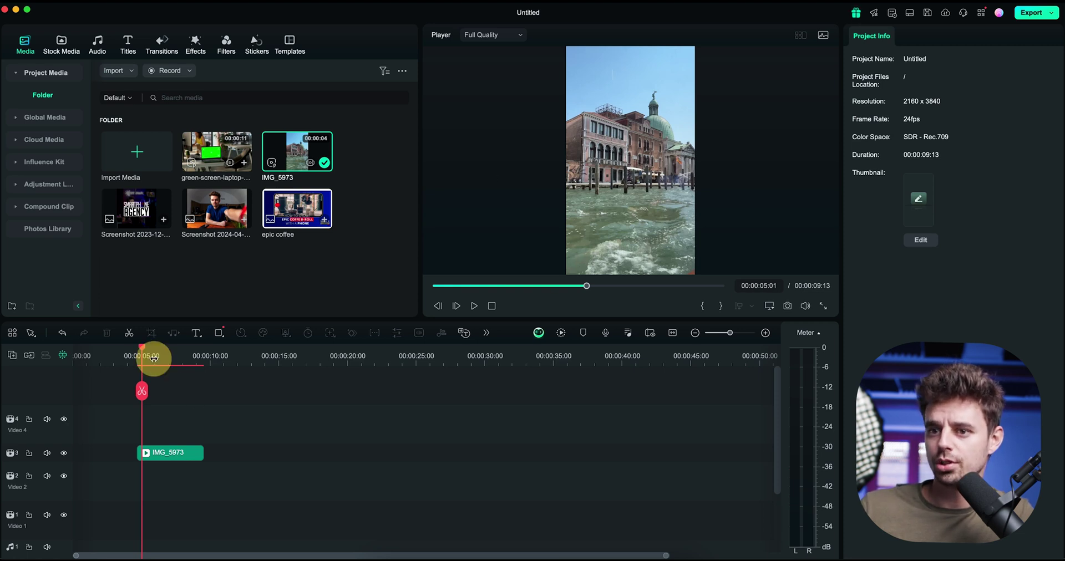
scroll(154, 359, "up", 3)
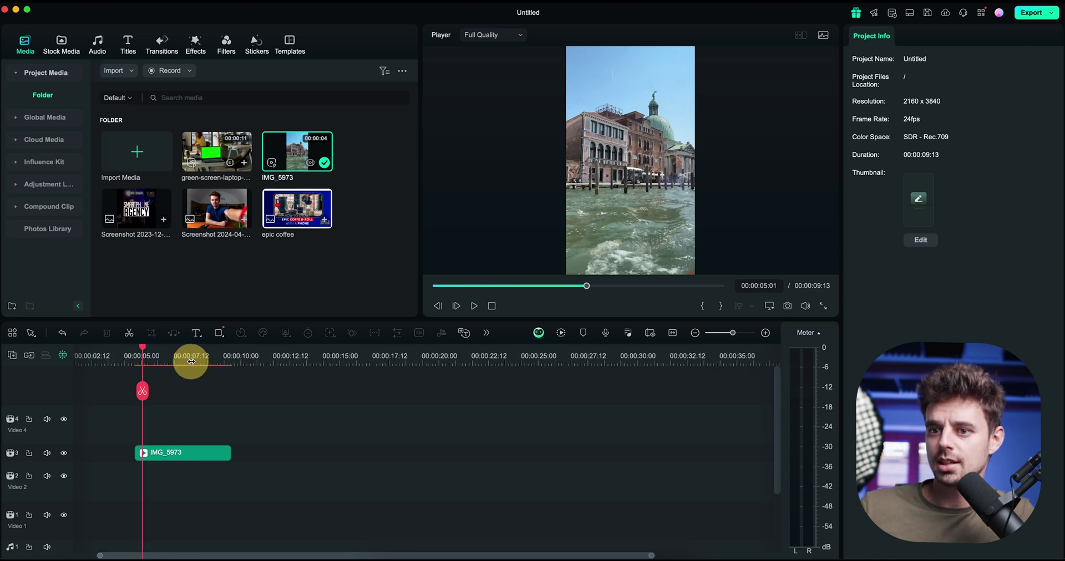
left_click(140, 351)
left_click_drag(140, 351, 226, 365)
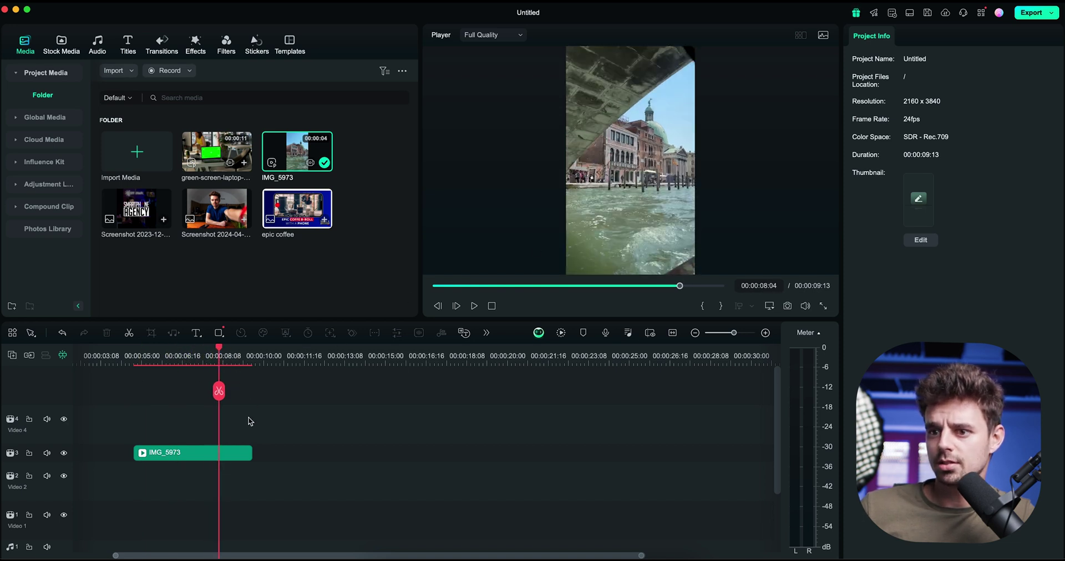
Trim the clip's end to 00:00:08:12 and park the playhead at 00:00:04:16.
left_click_drag(251, 452, 223, 450)
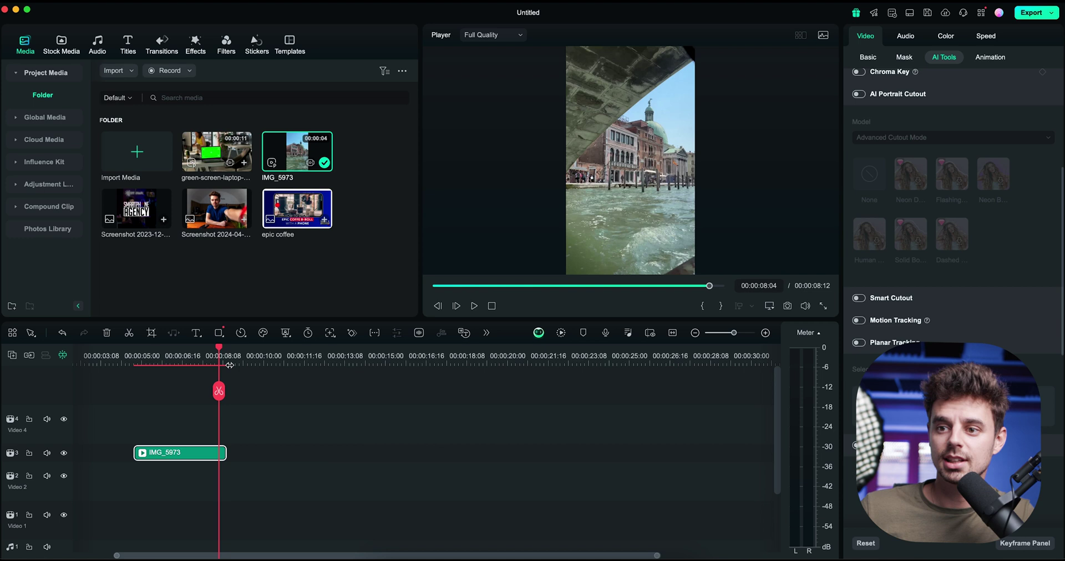
left_click(138, 361)
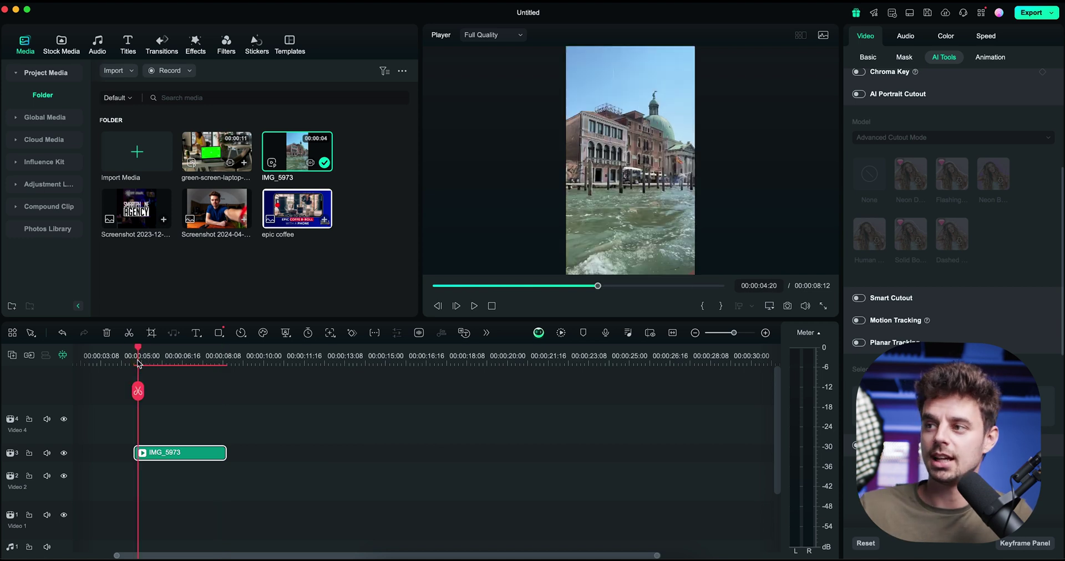
left_click(132, 359)
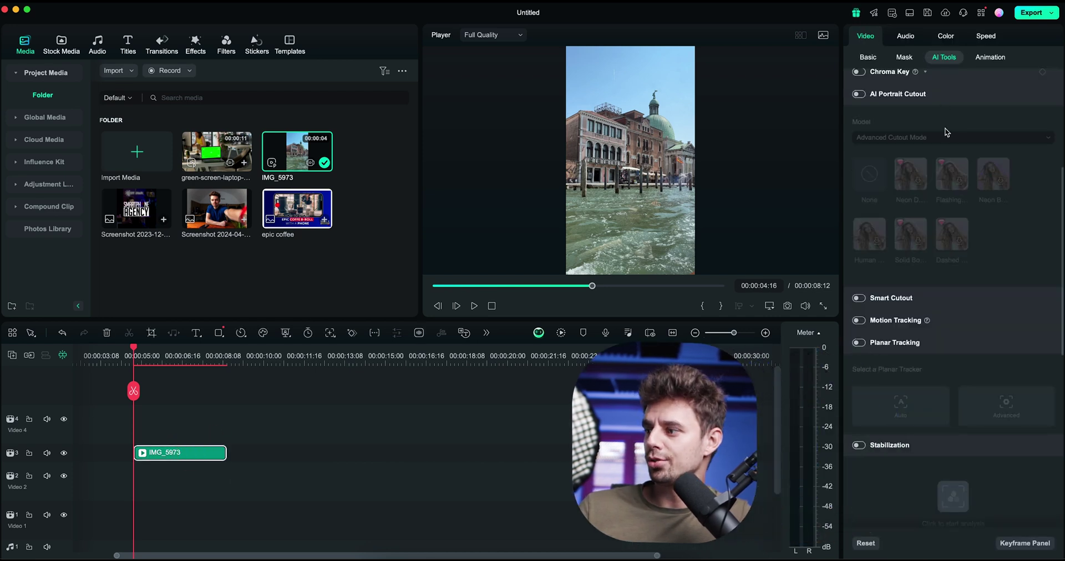
Enable Advanced planar tracking and fit the tracking shape's corners onto a section of the left building's facade.
left_click(859, 342)
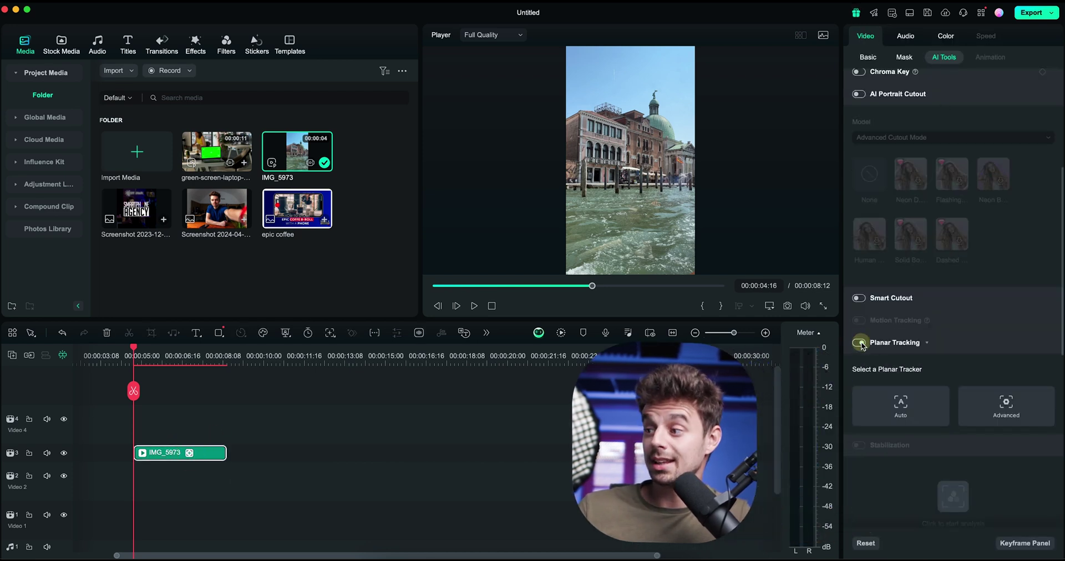
left_click(1006, 404)
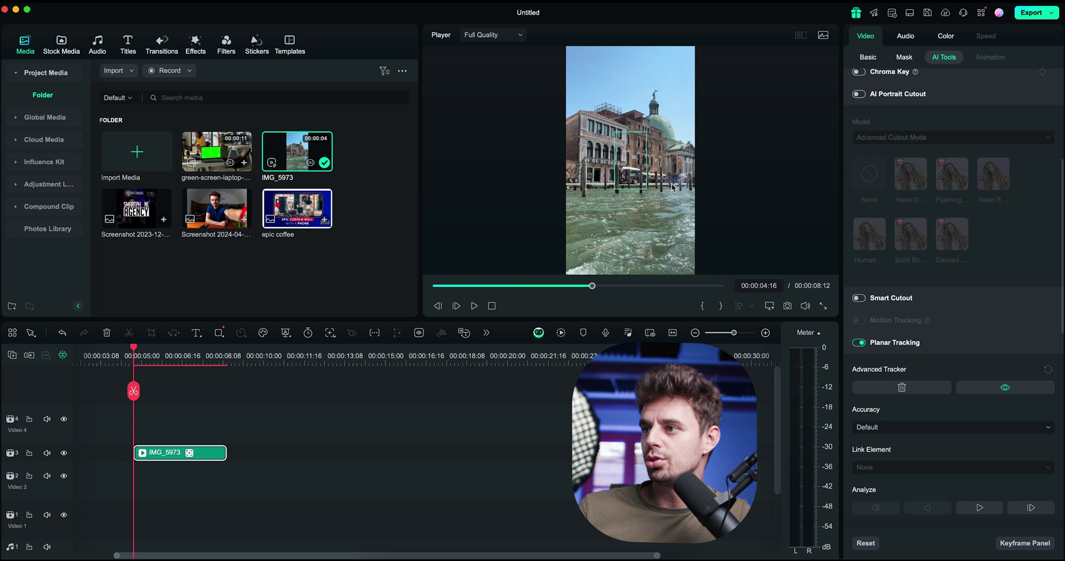
left_click_drag(633, 162, 580, 114)
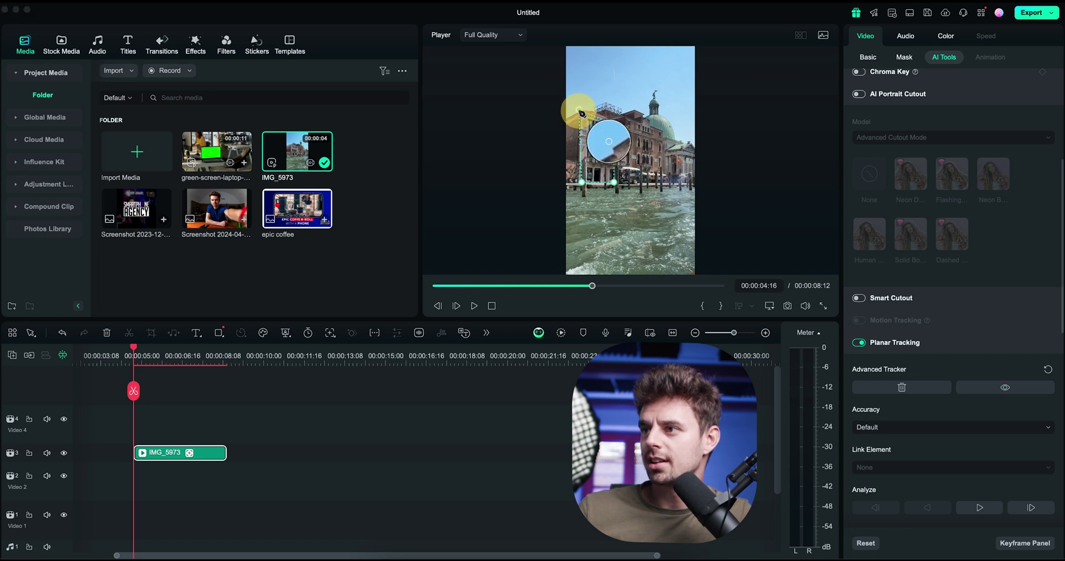
left_click_drag(581, 113, 628, 127)
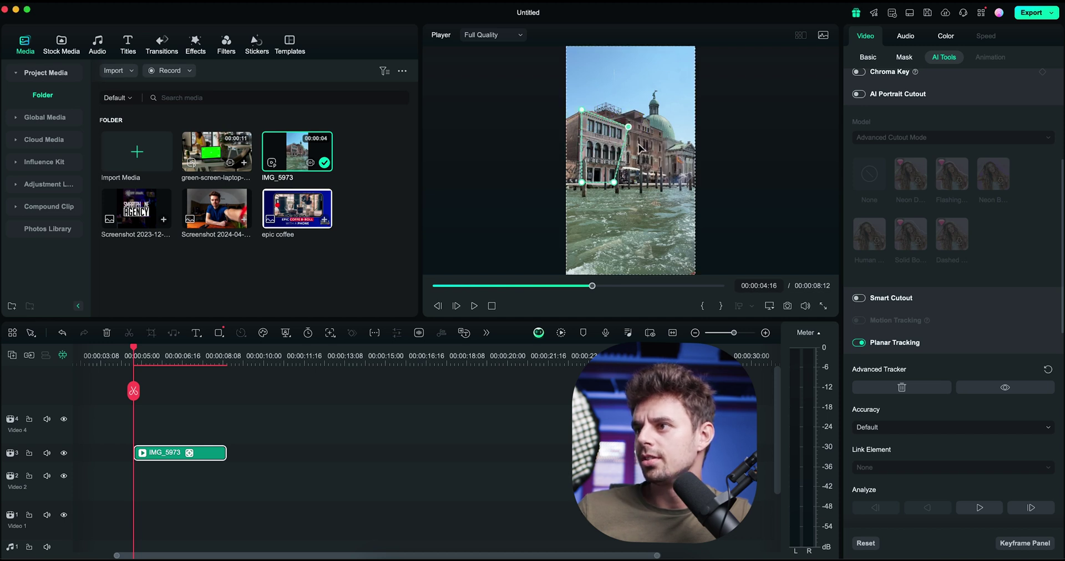
left_click_drag(614, 183, 583, 157)
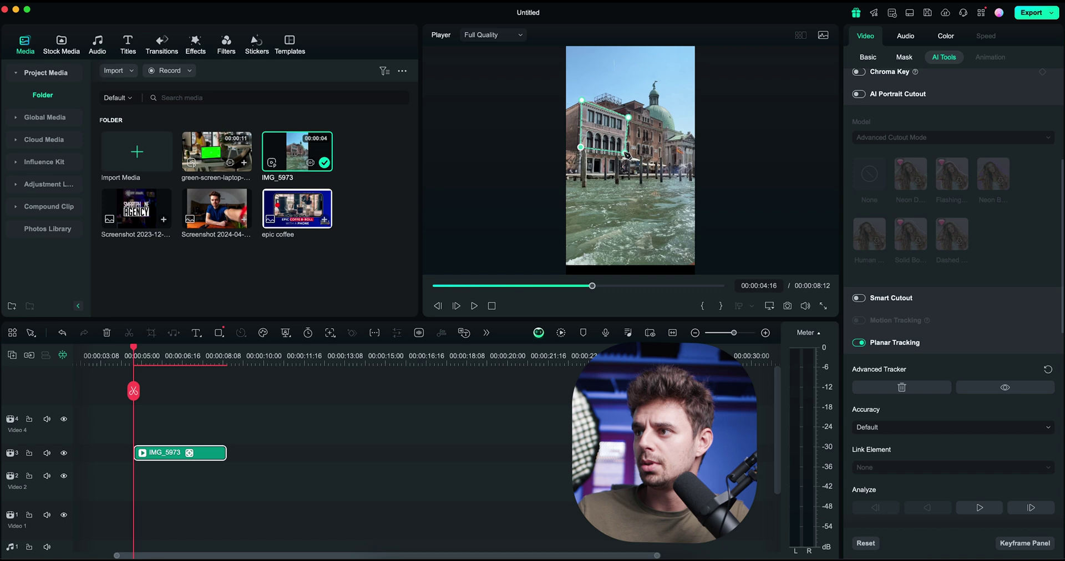
left_click_drag(627, 155, 626, 153)
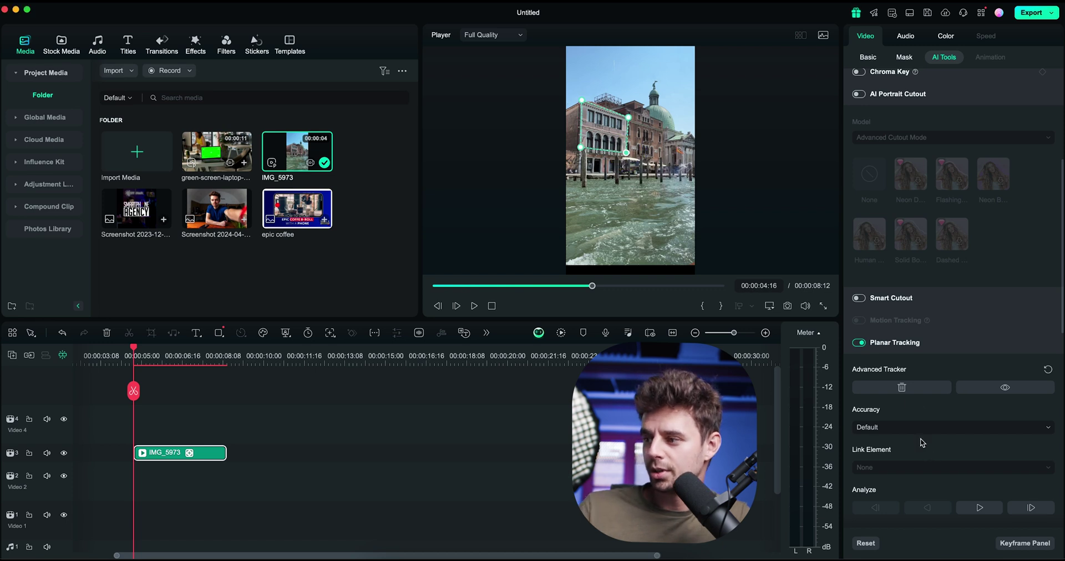
Run the forward Analyze on the facade region through to the Venice clip's end.
left_click(980, 509)
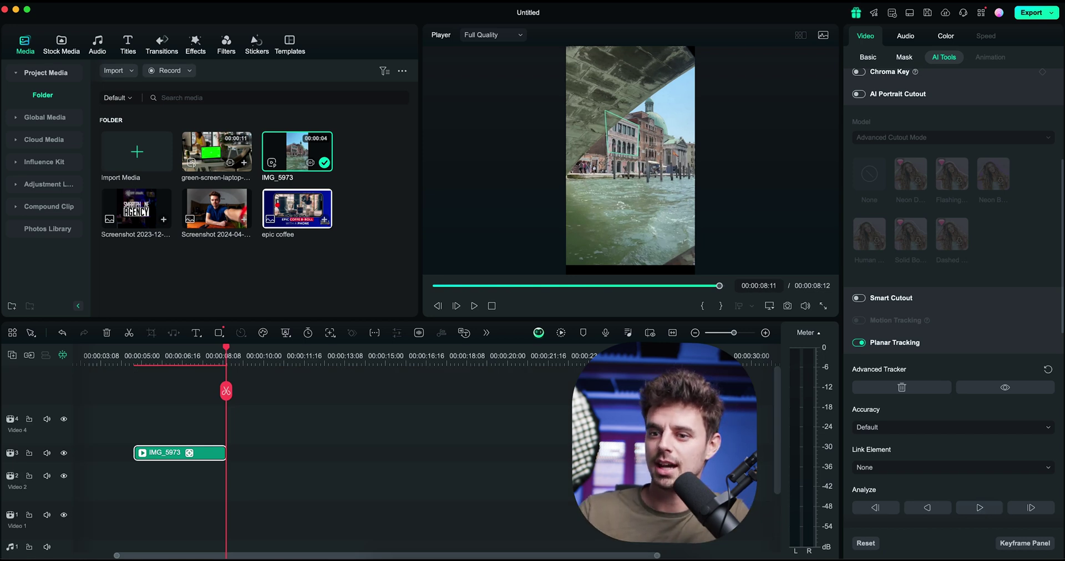
Link the Smartphone Agency screenshot from the computer to the planar track and play it back.
left_click(884, 467)
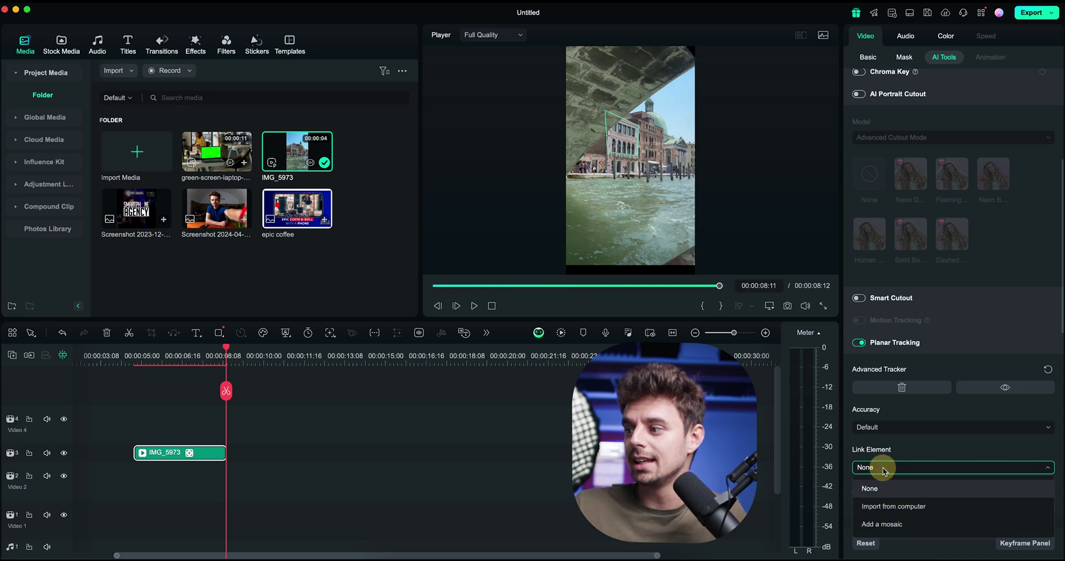
left_click(882, 505)
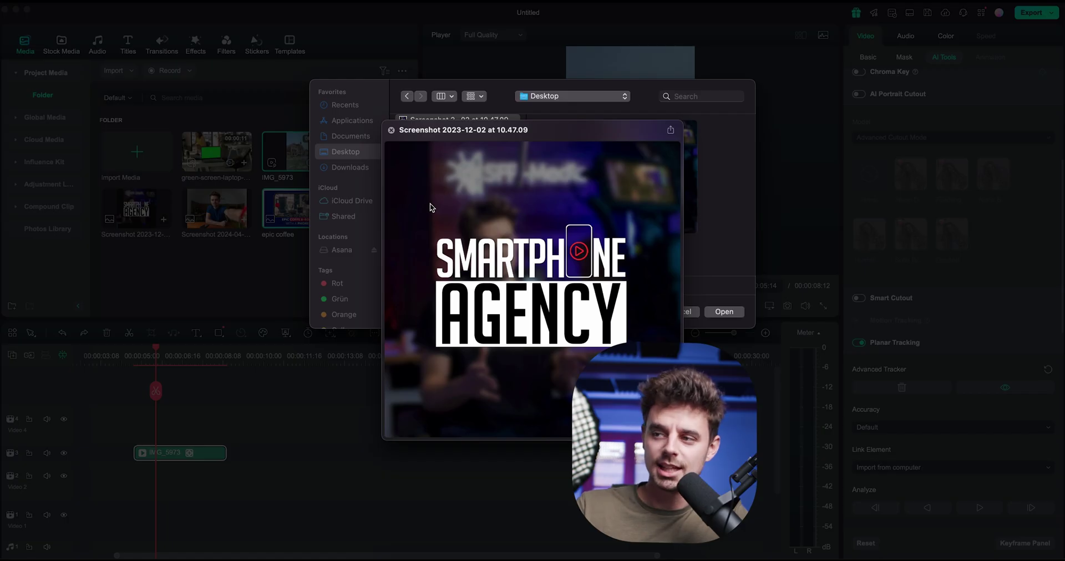
key("space")
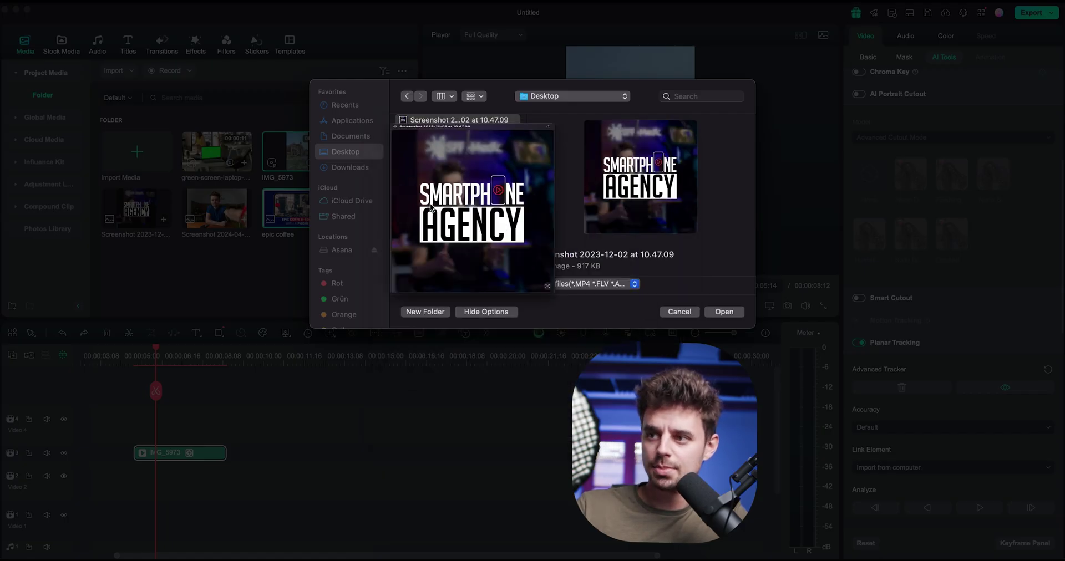
key("Return")
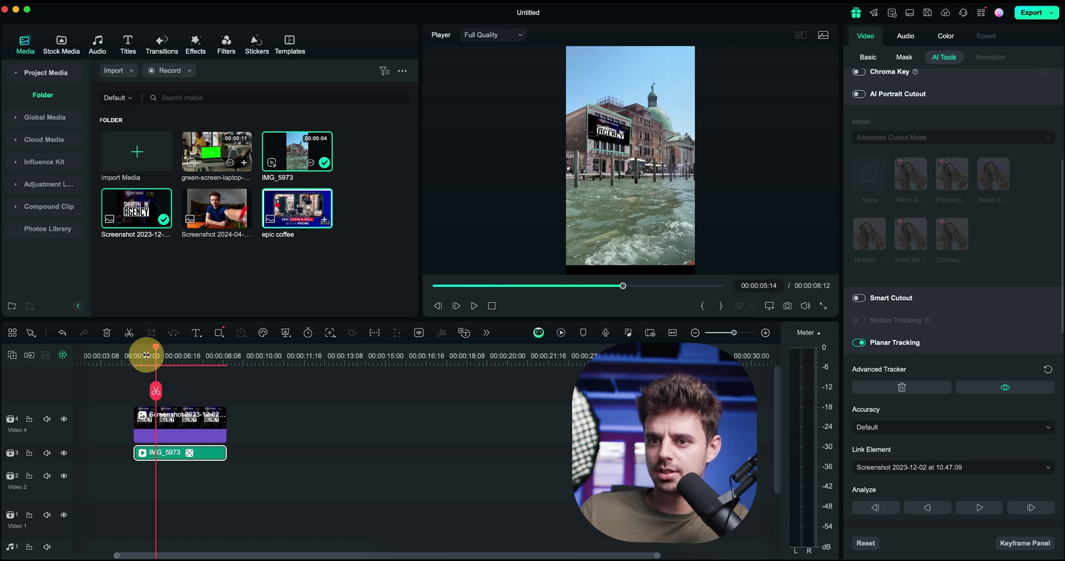
left_click_drag(146, 356, 139, 356)
key("space")
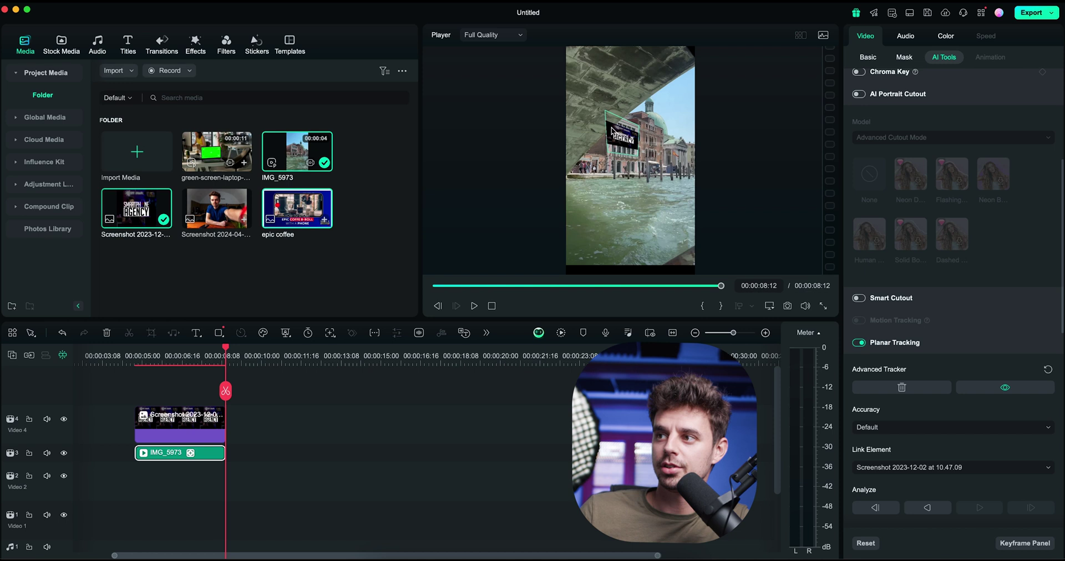
Scale the linked screenshot clip on Video 4 to 146.94%.
left_click(309, 438)
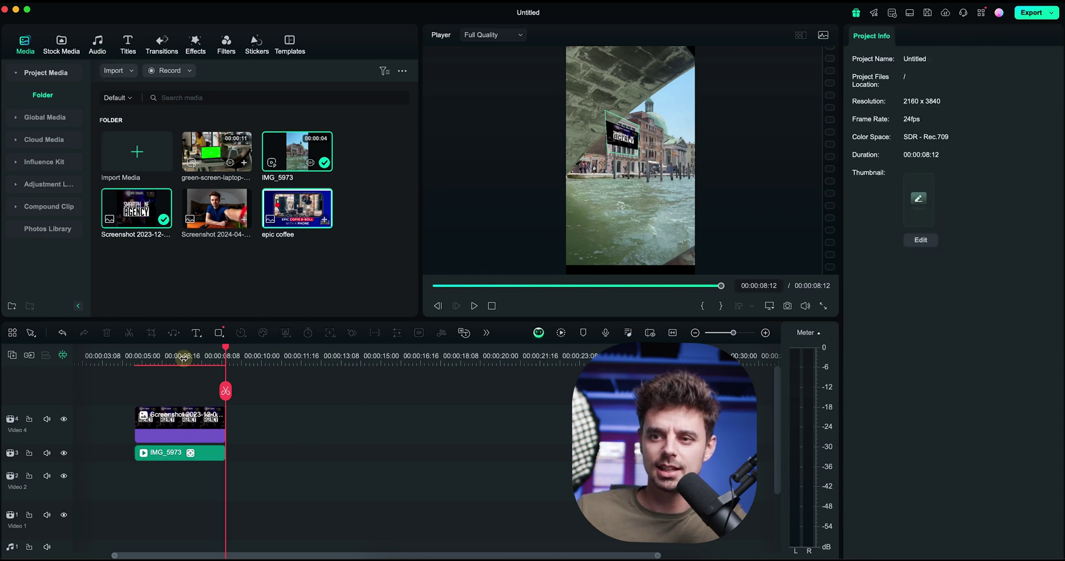
mouse_move(183, 357)
left_mouse_down()
mouse_move(152, 356)
mouse_move(260, 362)
mouse_move(280, 379)
mouse_move(199, 362)
left_mouse_up()
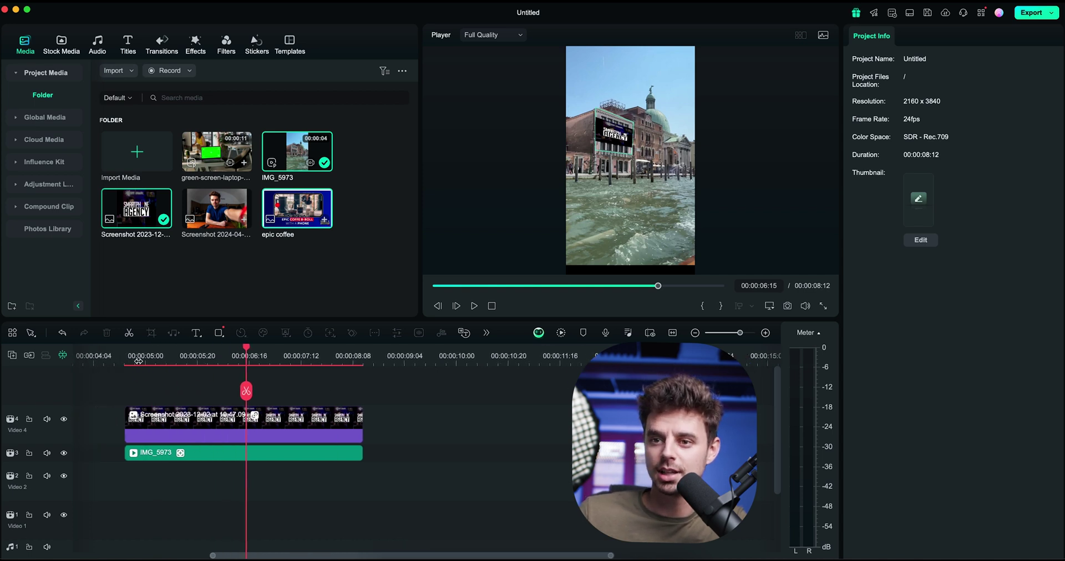
left_click(138, 361)
left_click(331, 428)
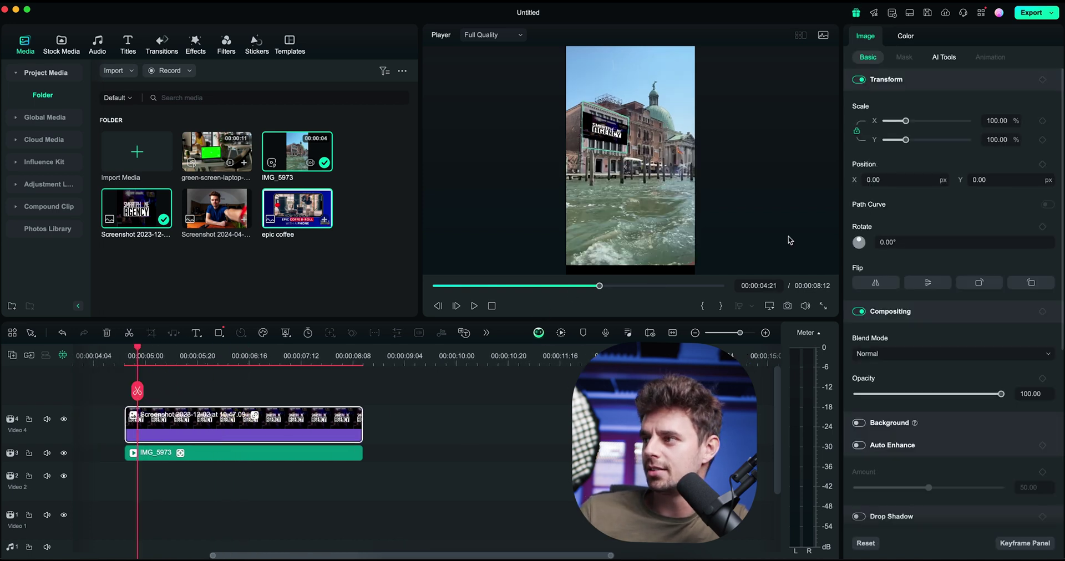
left_click_drag(910, 123, 917, 123)
Replay from around 05:00 to check the enlarged image on the facade.
left_click(184, 361)
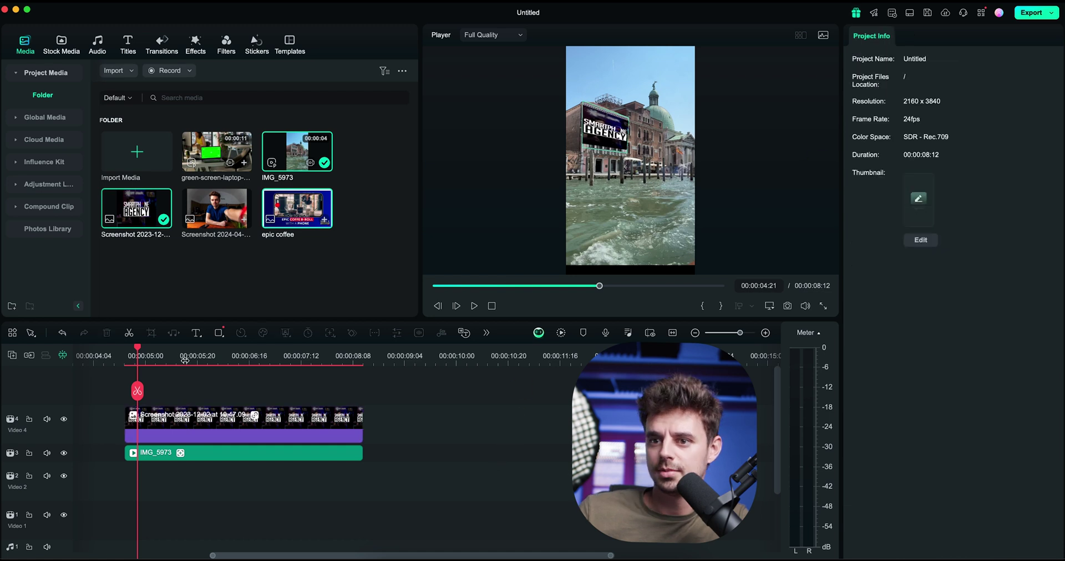
left_click(133, 359)
key("space")
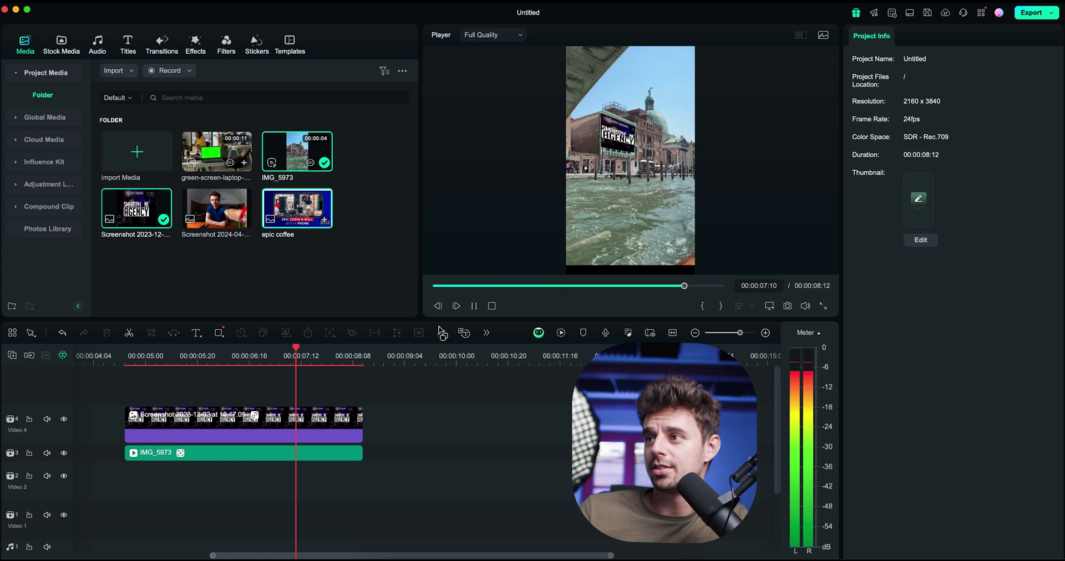
left_click(132, 361)
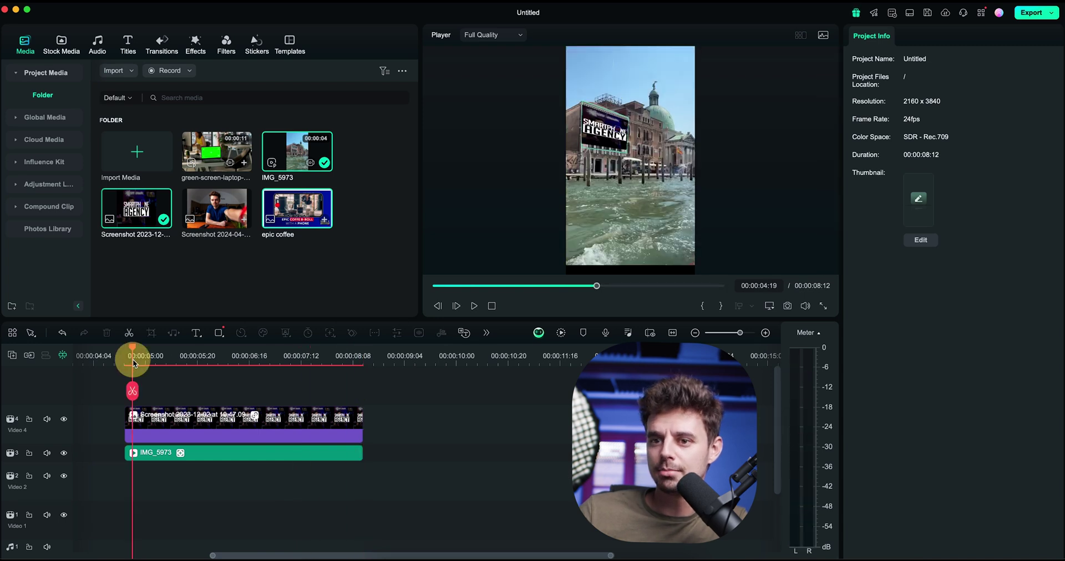
Set the canal clip's planar tracking accuracy to High and re-analyze the track.
left_click(180, 438)
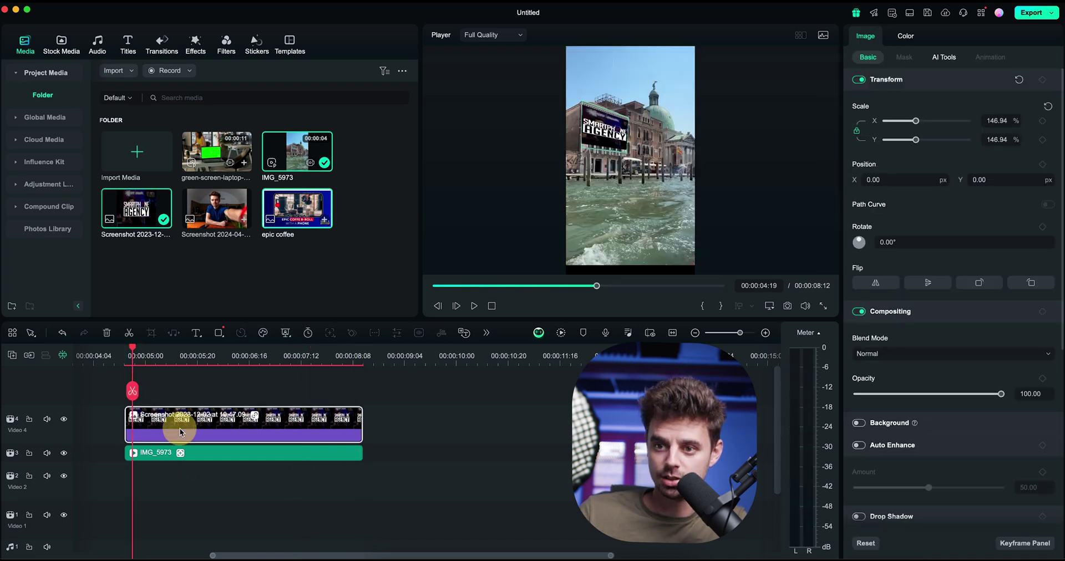
scroll(949, 383, "down", 2)
scroll(947, 381, "down", 1)
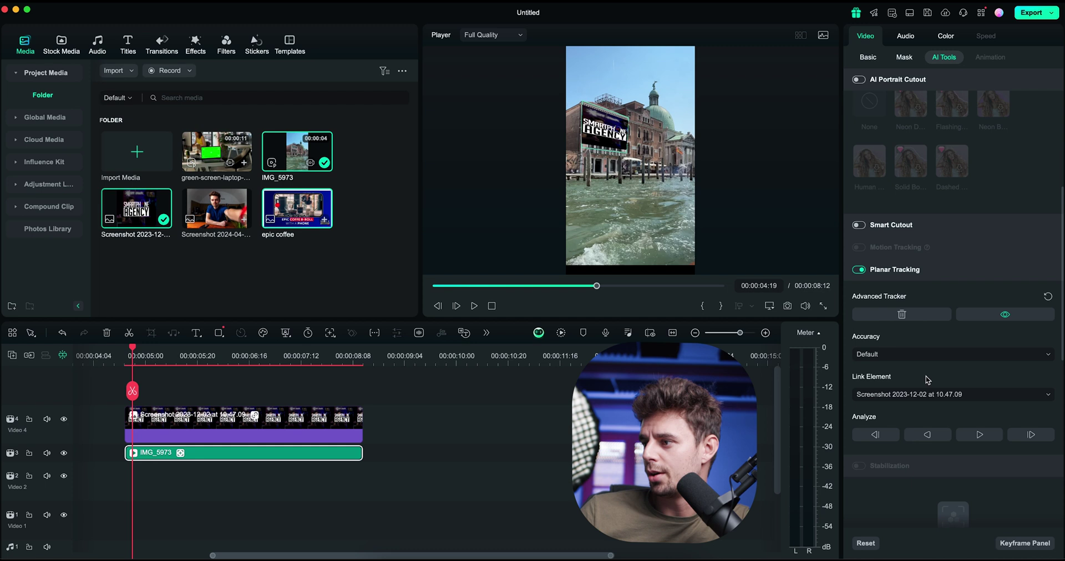
left_click(913, 355)
left_click(894, 411)
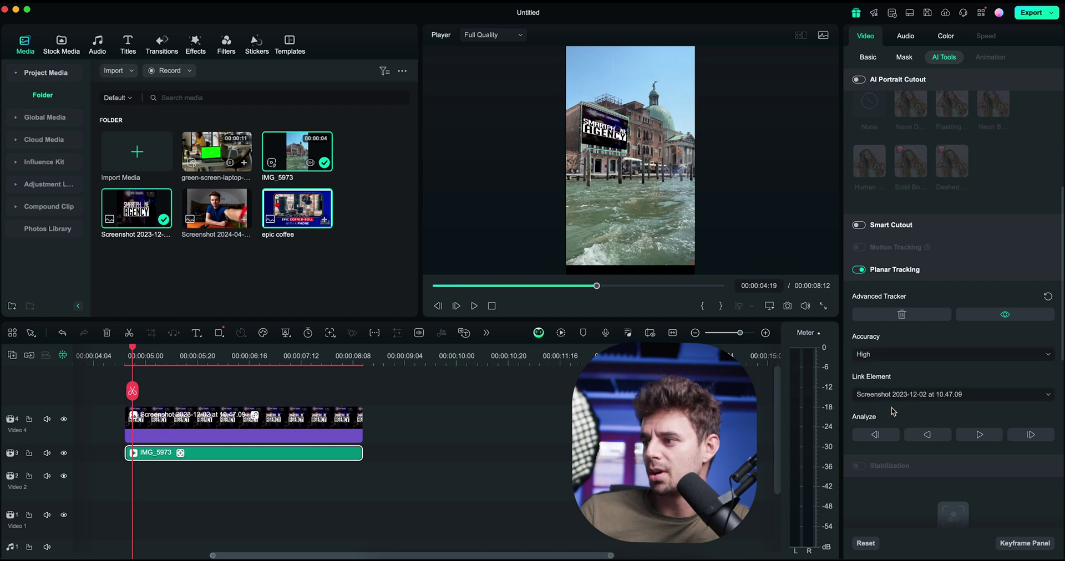
left_click(982, 435)
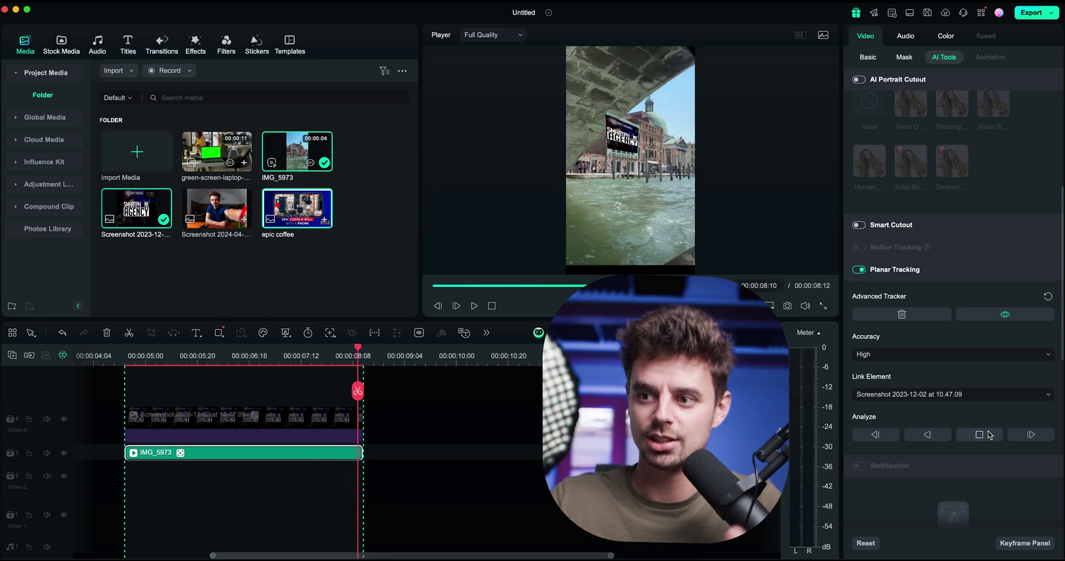
left_click(136, 359)
key("space")
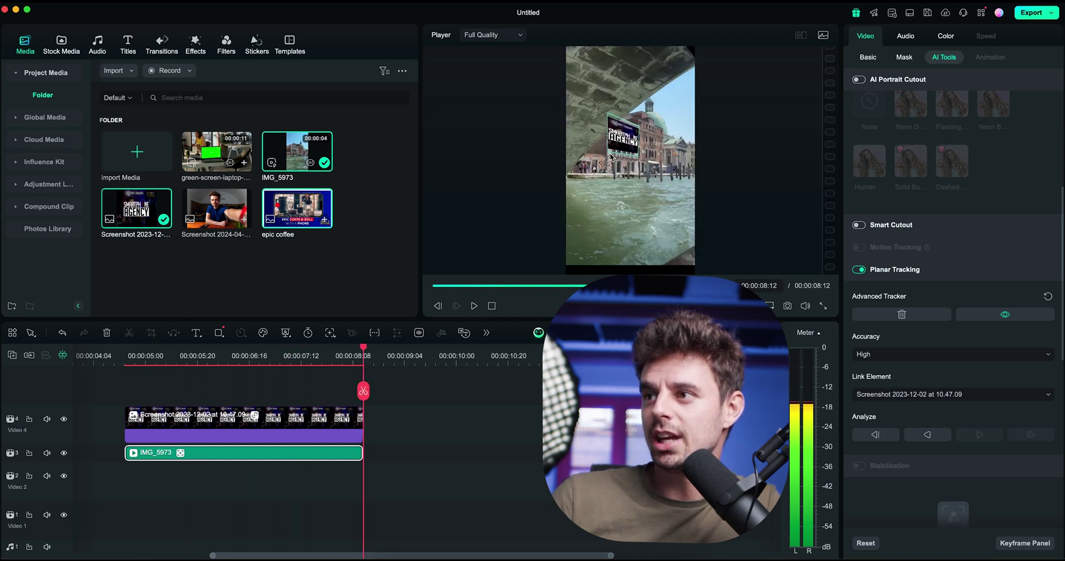
left_click(125, 362)
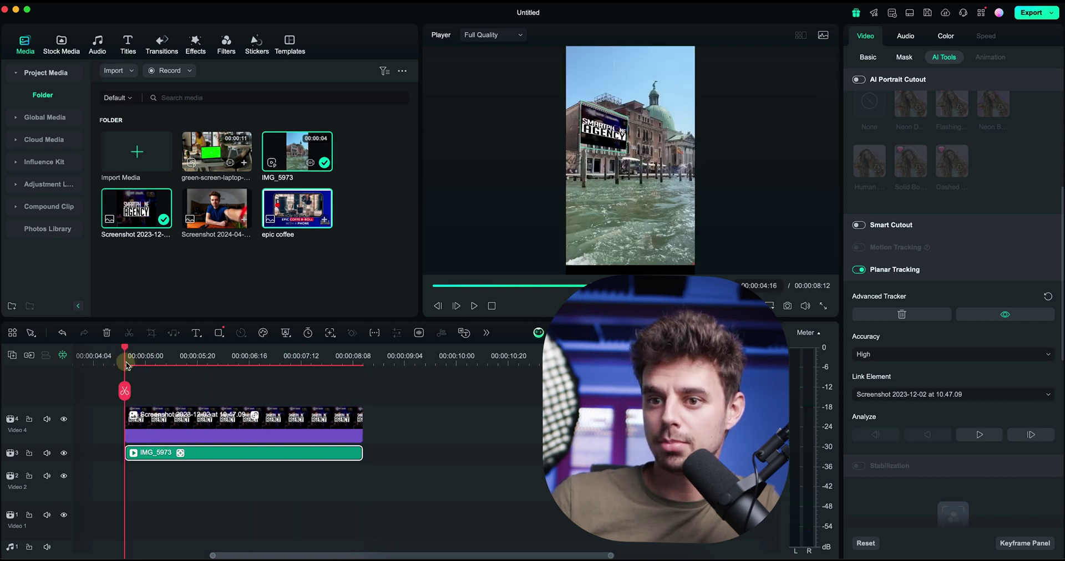
key("space")
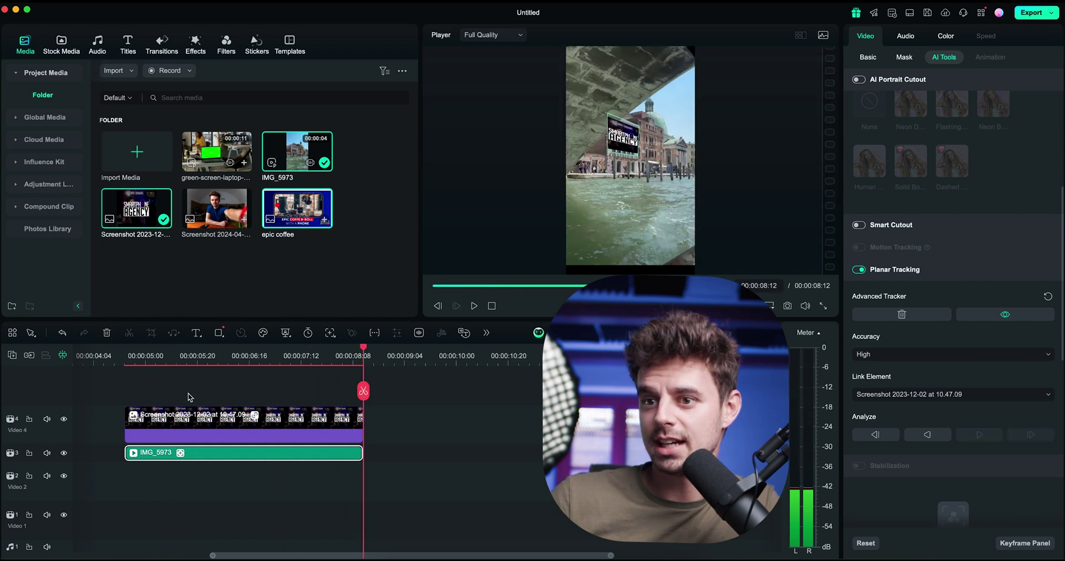
left_click(134, 361)
key("space")
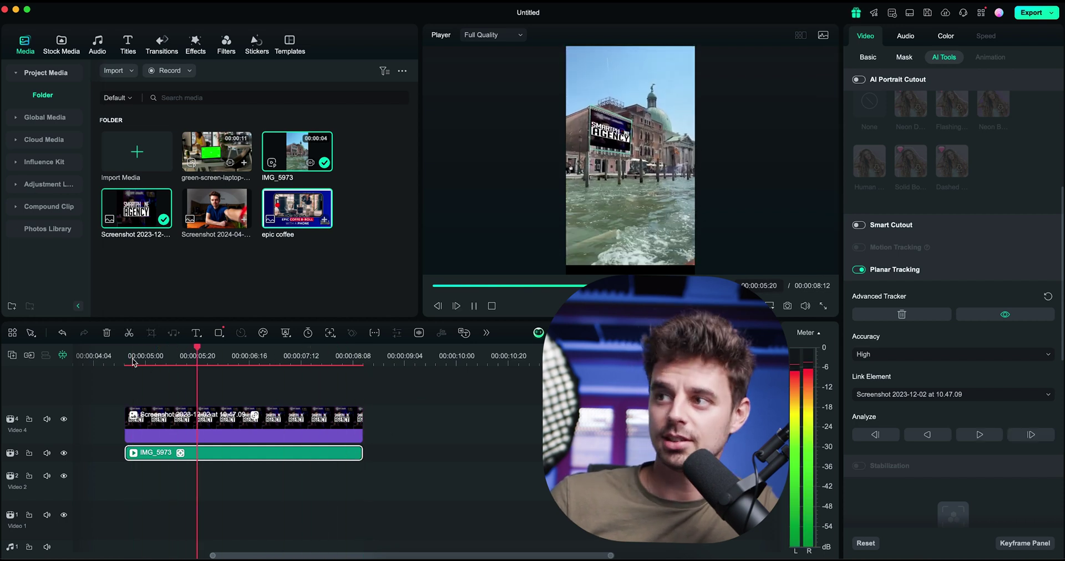